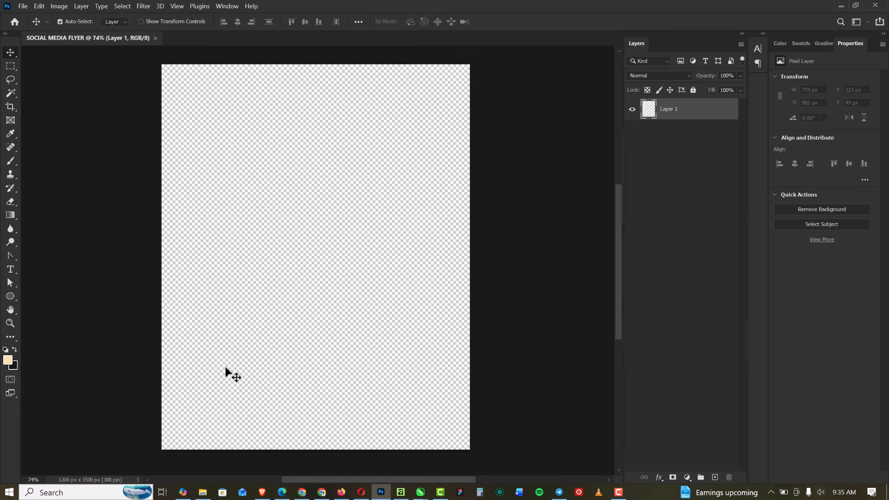
Place the pale geometric pattern image from the TGIF folder into the flyer and enlarge it slightly to cover the whole canvas
left_click(203, 492)
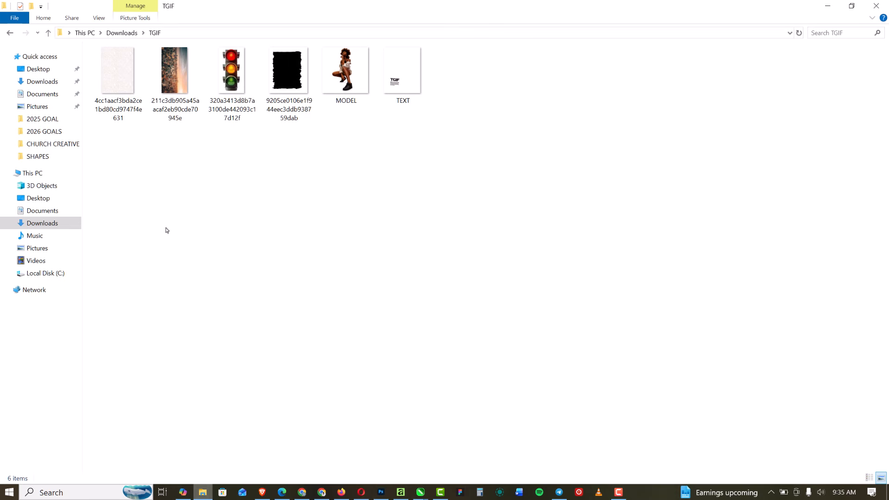
left_click_drag(125, 81, 336, 241)
left_click_drag(459, 465, 491, 448)
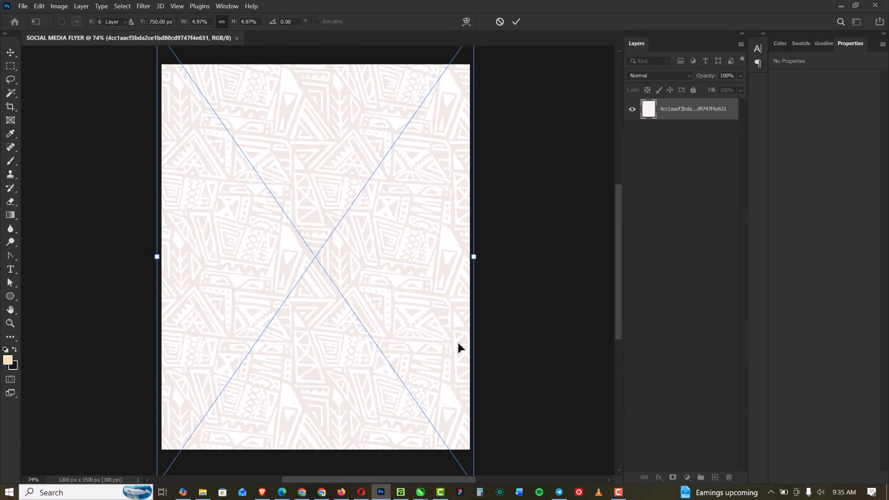
key("Return")
scroll(350, 274, "down", 2)
scroll(318, 235, "up", 1)
scroll(315, 226, "up", 1)
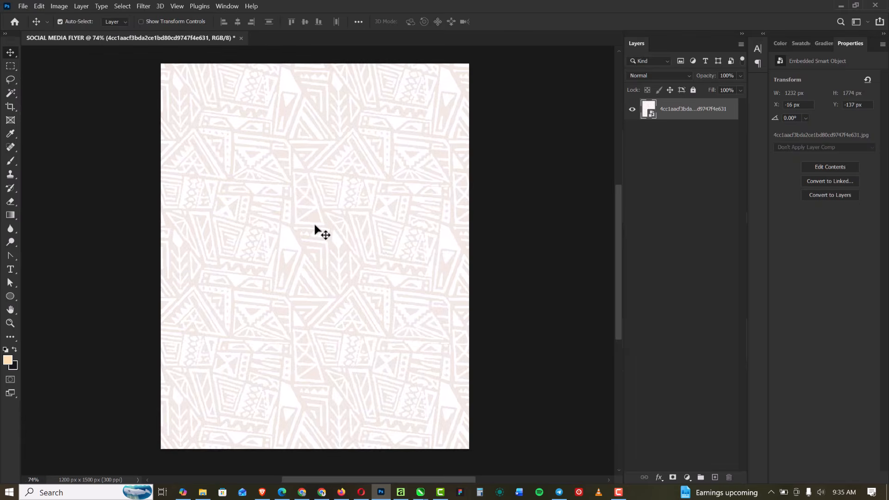
scroll(314, 224, "down", 1)
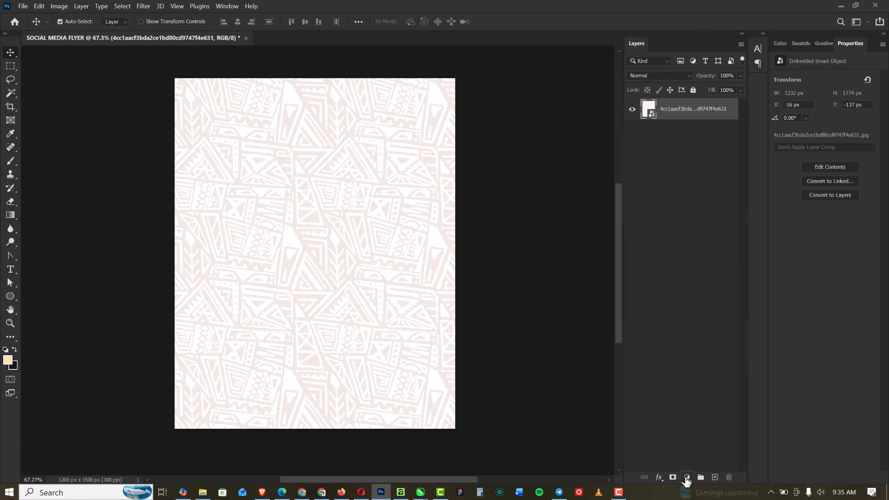
Add a white Solid Color fill layer beneath the pattern layer and lower the pattern layer's opacity to 60%
left_click(687, 478)
left_click(715, 291)
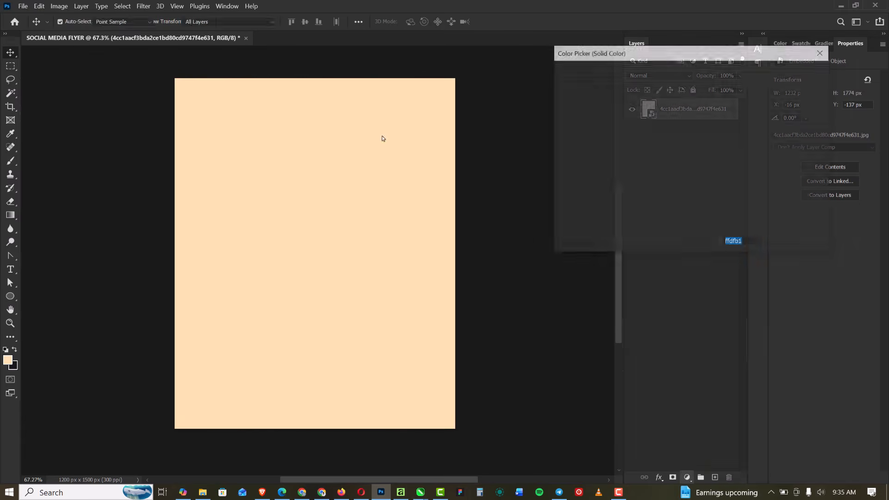
left_click(569, 75)
left_click(794, 70)
left_click_drag(697, 124, 699, 113)
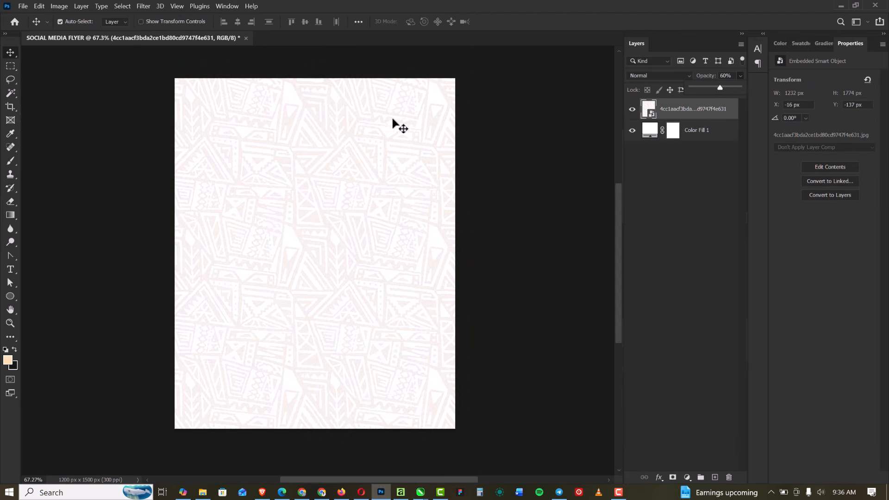
Apply the Add Noise filter to the pattern layer with amount 9.16%, Uniform distribution and Monochromatic on
left_click(143, 7)
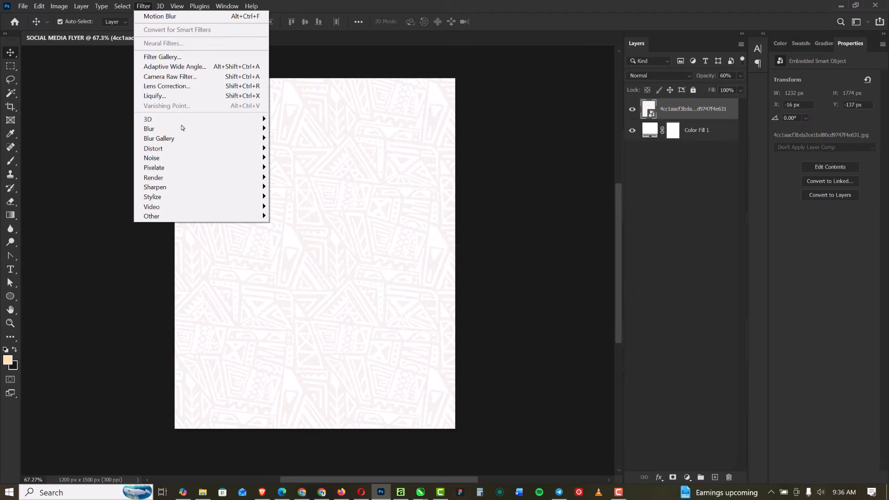
mouse_move(195, 158)
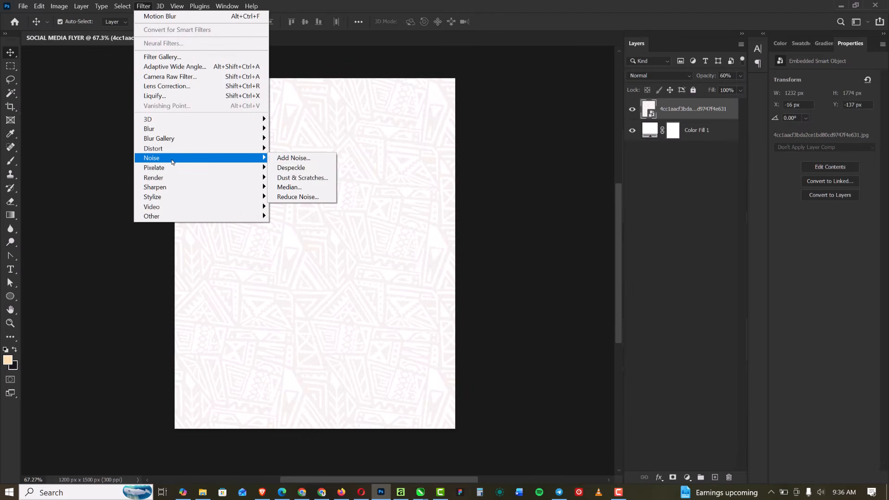
left_click(297, 158)
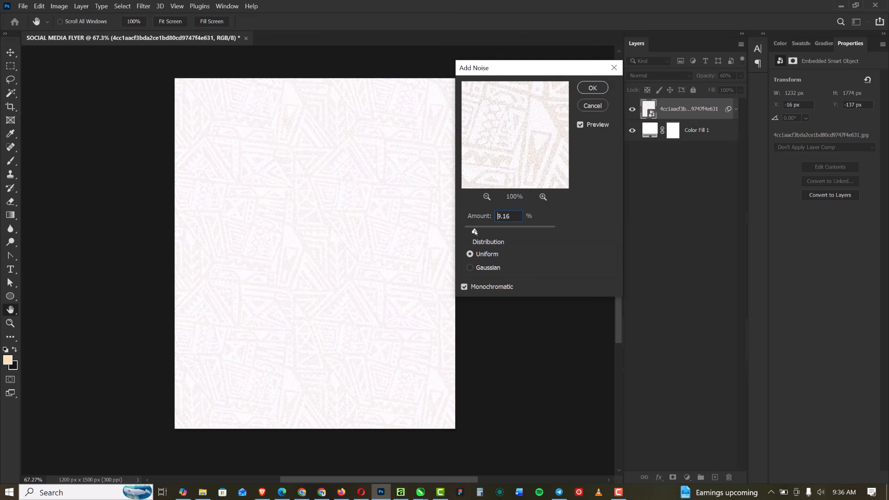
left_click(592, 88)
scroll(302, 197, "down", 1)
scroll(302, 185, "up", 3)
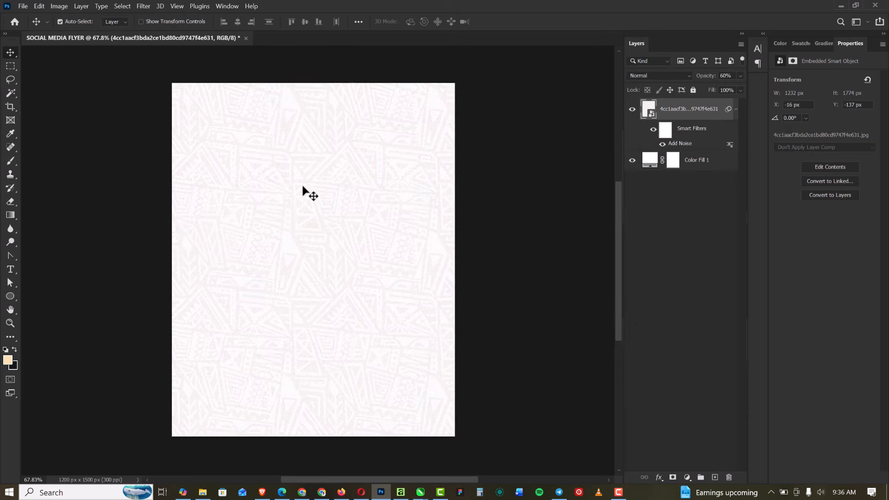
scroll(302, 186, "down", 3)
scroll(302, 185, "up", 1)
scroll(292, 213, "up", 1)
Open the black torn-edge shape file from the TGIF folder and copy its shape layer into the SOCIAL MEDIA FLYER document
left_click(202, 492)
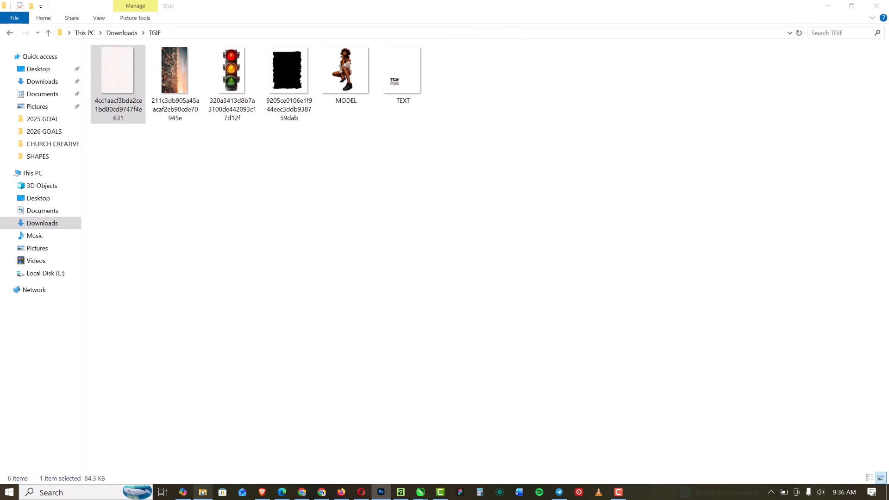
left_click(287, 78)
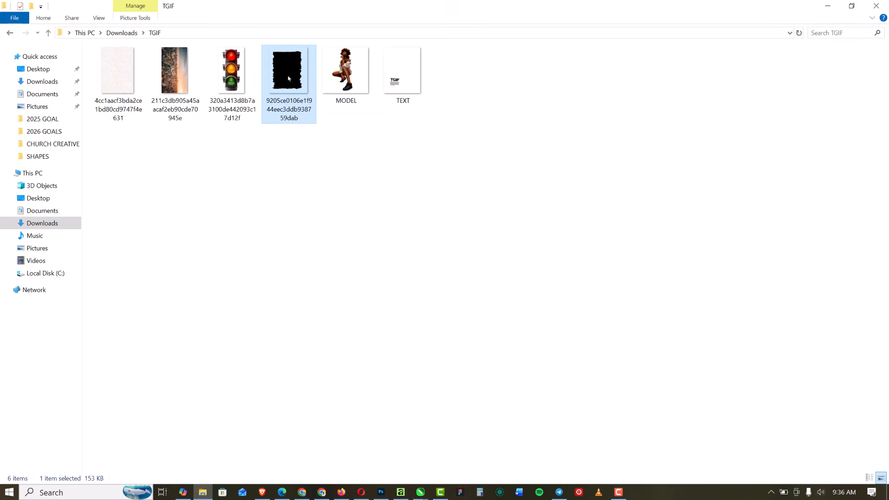
double_click(288, 78)
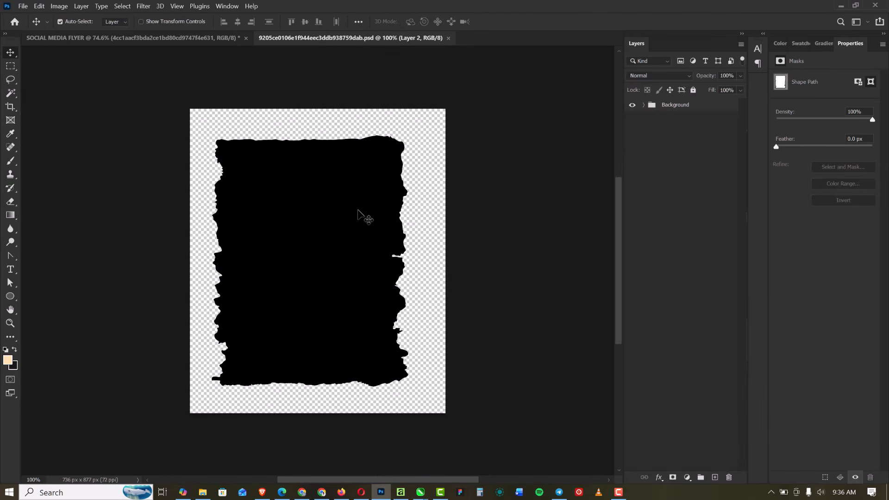
left_click(644, 108)
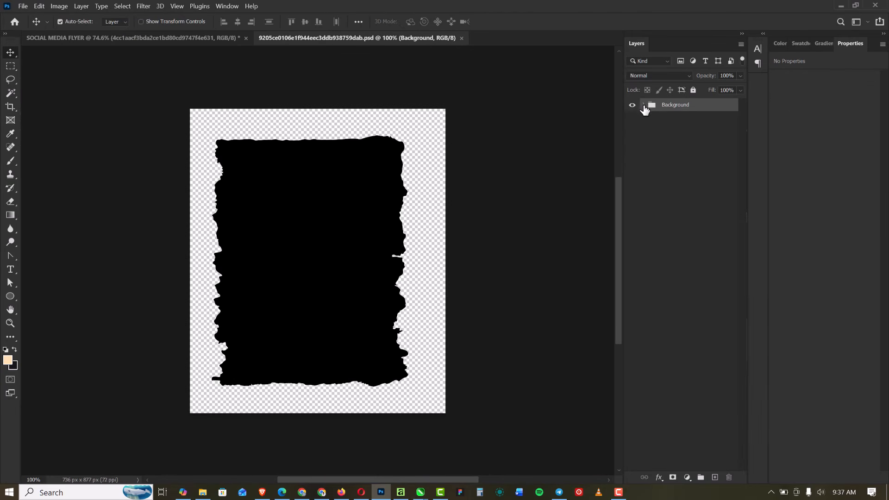
left_click_drag(693, 132, 317, 243)
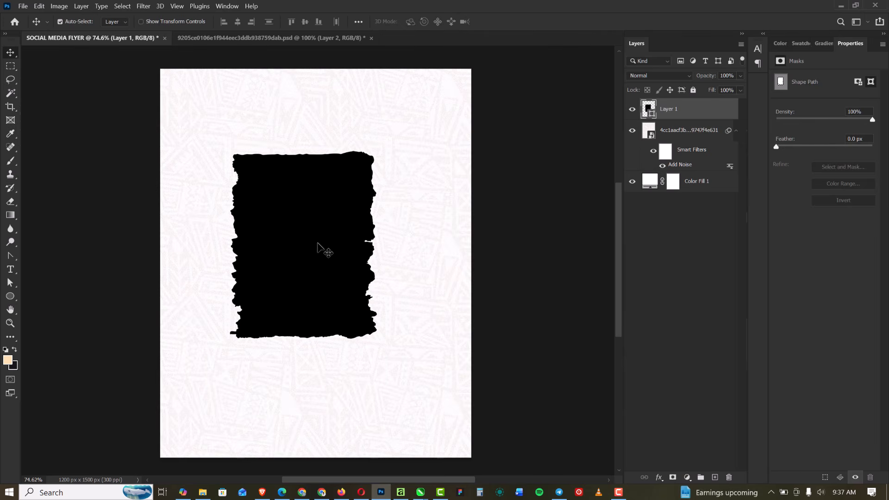
Squash the black torn-edge shape vertically with Free Transform until it is roughly square
key("ctrl+t")
left_click_drag(303, 338, 304, 294)
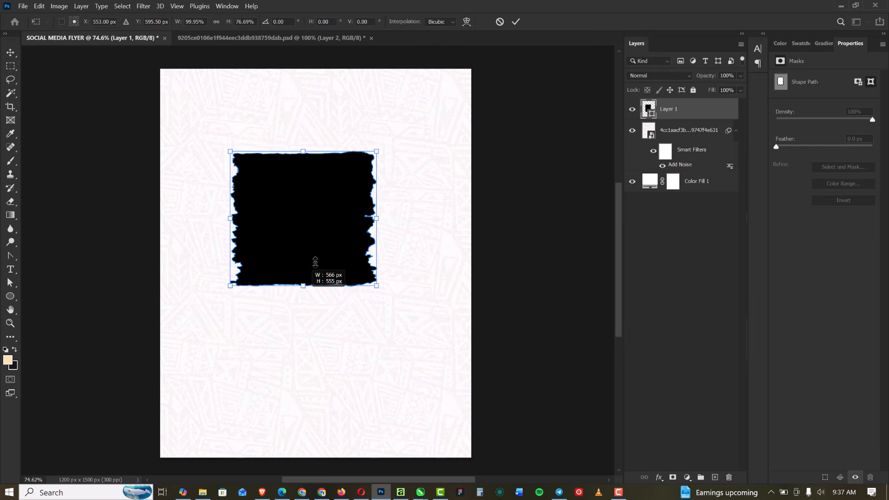
left_click_drag(315, 262, 301, 292)
Scale up the black torn-edge shape proportionally and position it near the middle of the flyer's upper half
key("ctrl+t")
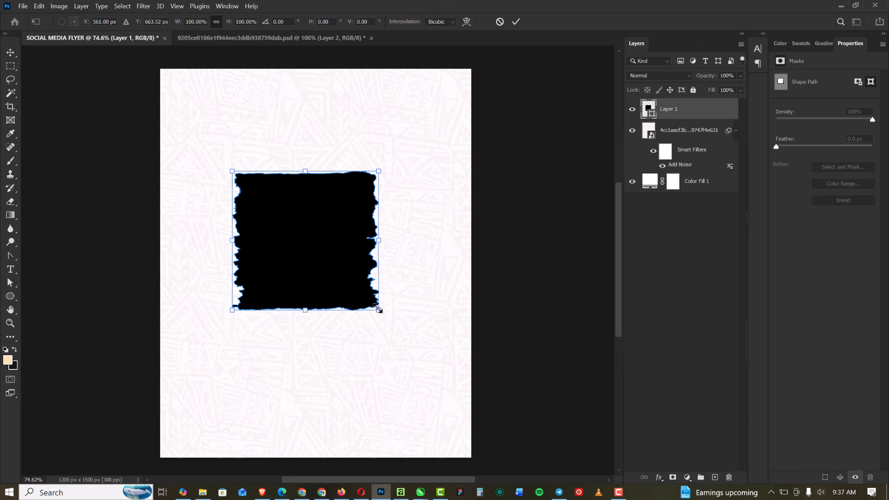
left_click_drag(378, 310, 407, 335)
left_click_drag(319, 256, 326, 258)
left_click_drag(419, 346, 419, 346)
left_click_drag(371, 302, 366, 295)
key("Return")
scroll(287, 216, "down", 5)
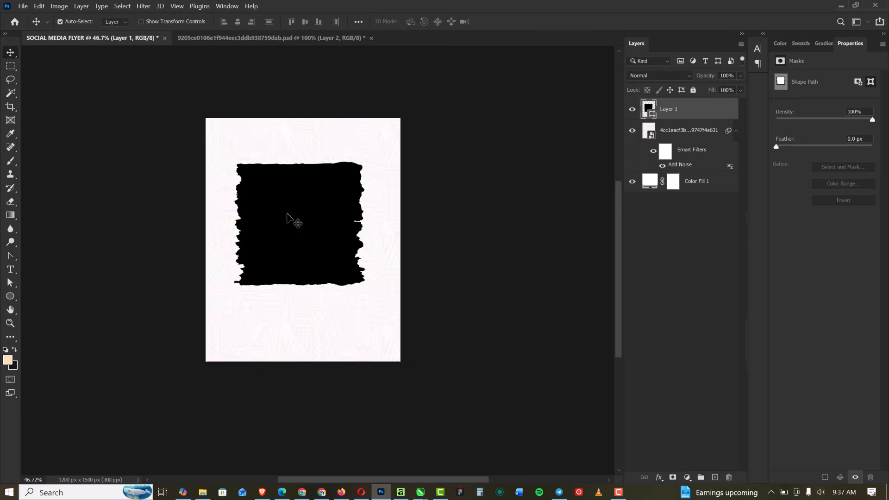
scroll(288, 215, "up", 6)
scroll(313, 242, "up", 1)
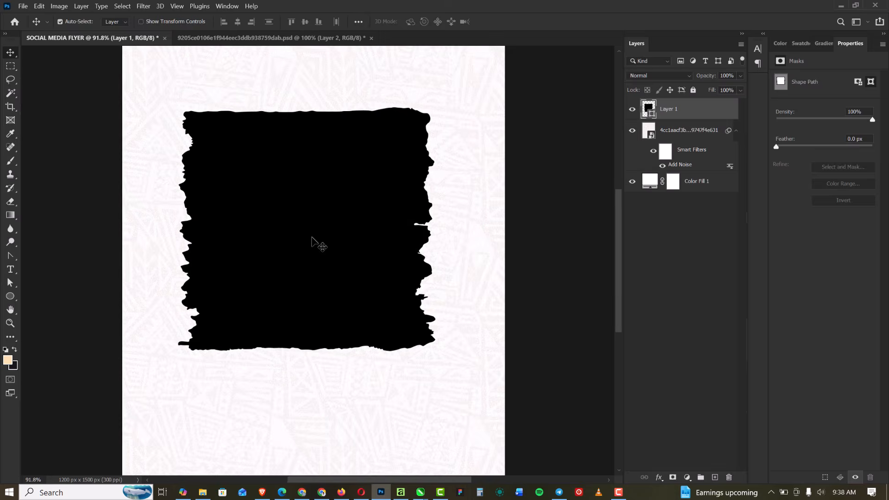
scroll(313, 242, "down", 2)
Place the MODEL image from the TGIF folder over the black shape, lowered so her legs extend below its bottom edge
left_click(203, 492)
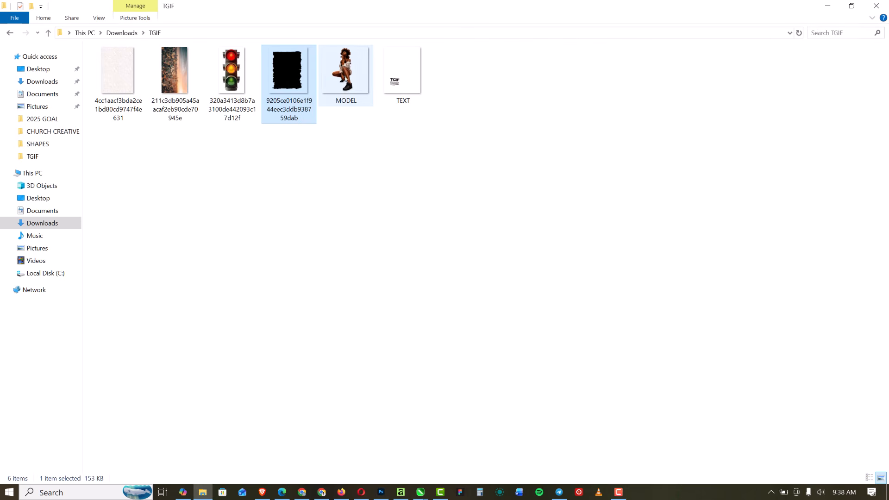
left_click_drag(345, 70, 315, 238)
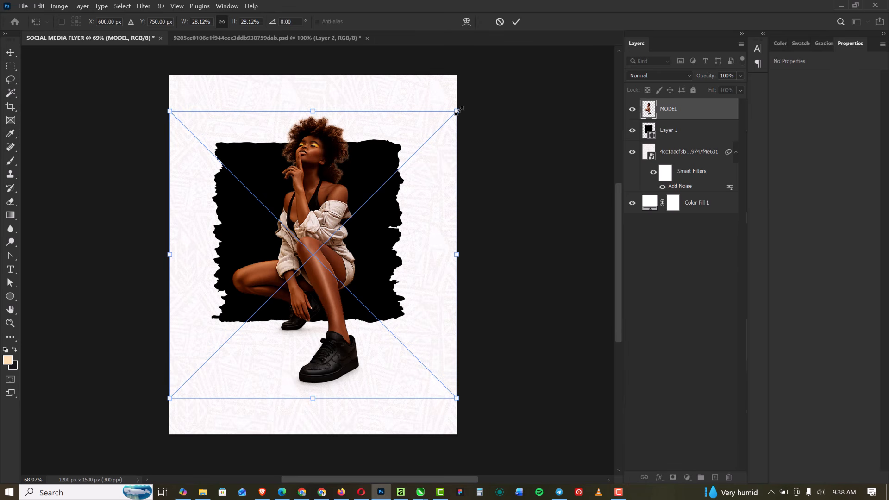
left_click_drag(344, 224, 330, 254)
scroll(345, 325, "up", 6)
scroll(331, 253, "down", 5)
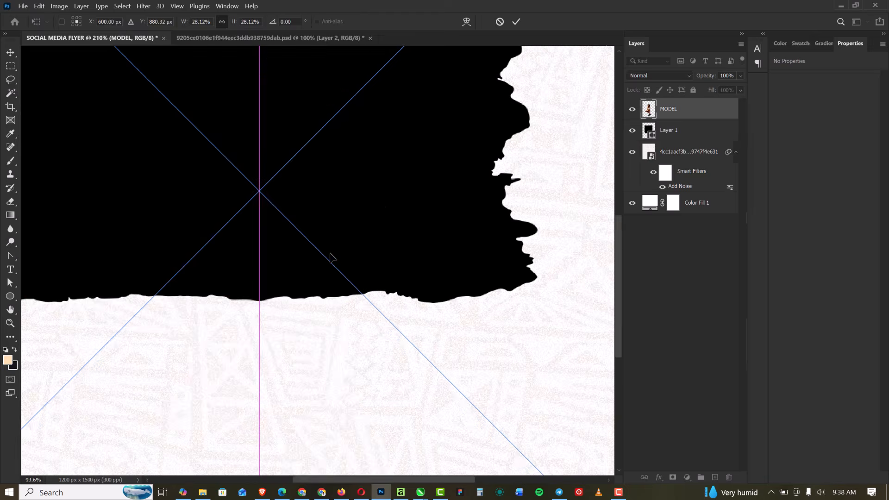
key("Return")
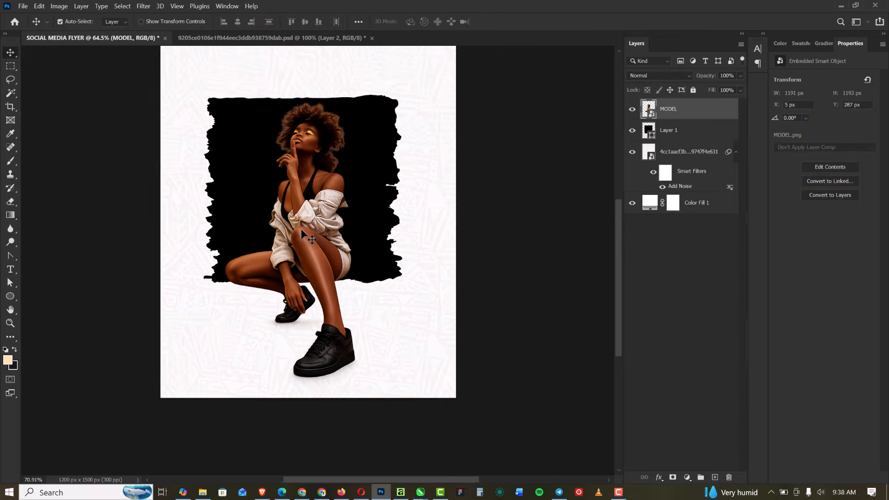
Add a layer mask to the MODEL layer and load the outline of the black torn-edge shape as a selection
scroll(305, 227, "up", 2)
scroll(306, 227, "down", 1)
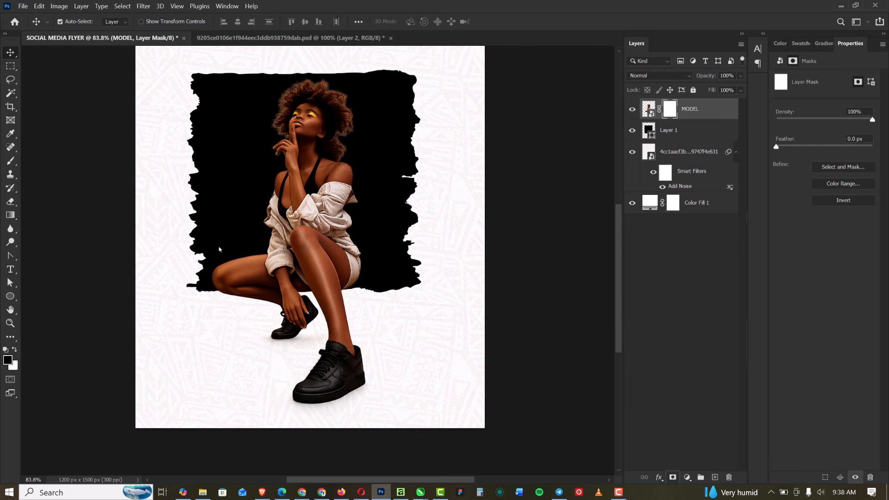
scroll(236, 243, "up", 1)
left_click(648, 133, "ctrl")
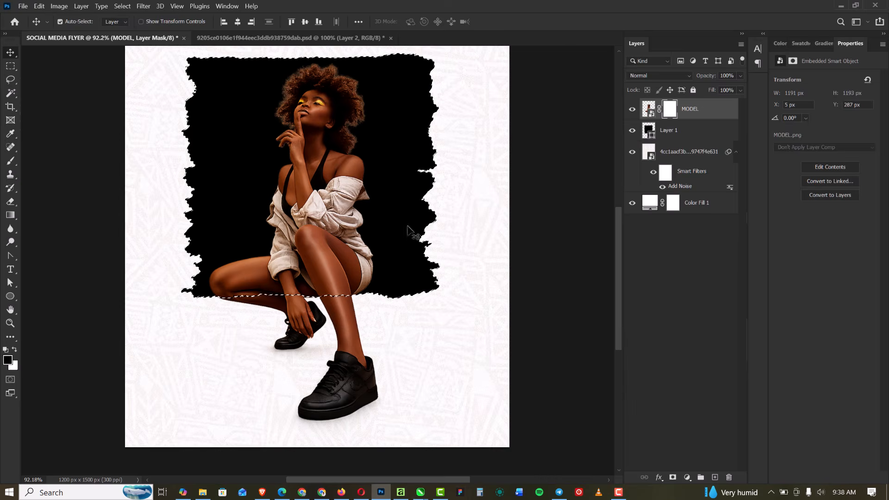
scroll(407, 235, "down", 3)
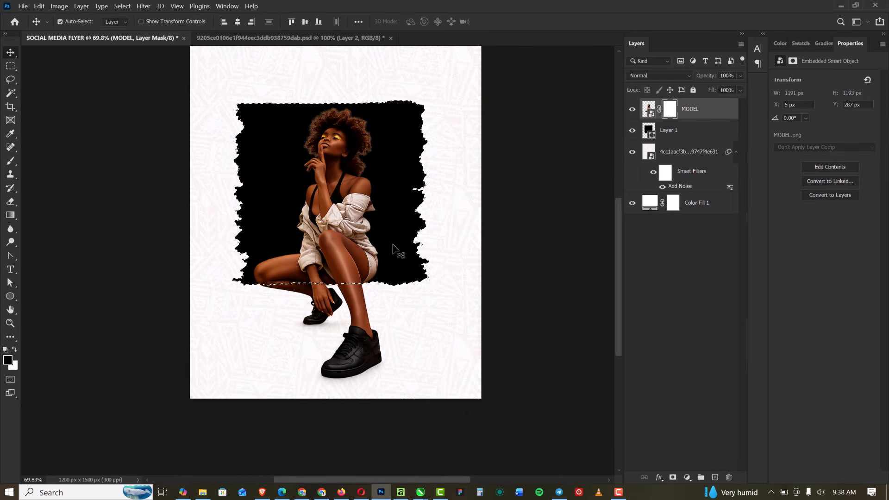
Select the black shape's layer and invert the selection so it covers everything outside the shape
left_click(647, 129)
key("ctrl")
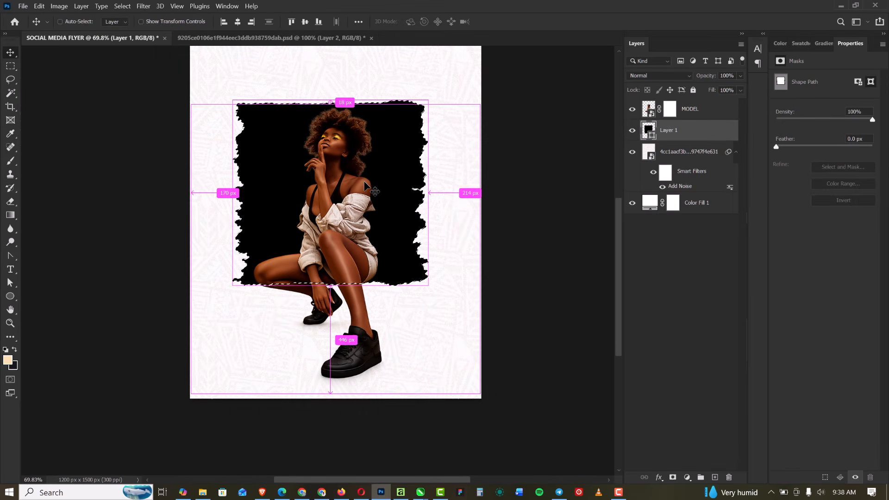
scroll(319, 162, "down", 2)
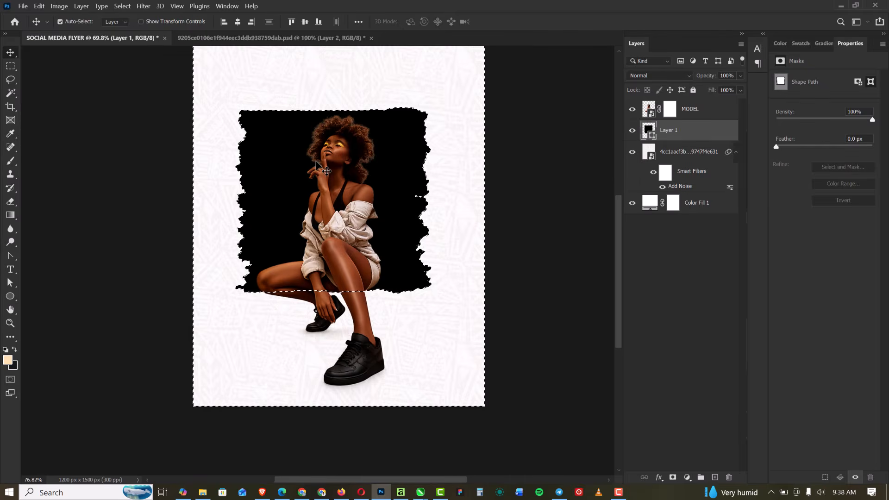
scroll(313, 158, "up", 5)
scroll(324, 176, "up", 4)
scroll(330, 206, "down", 4)
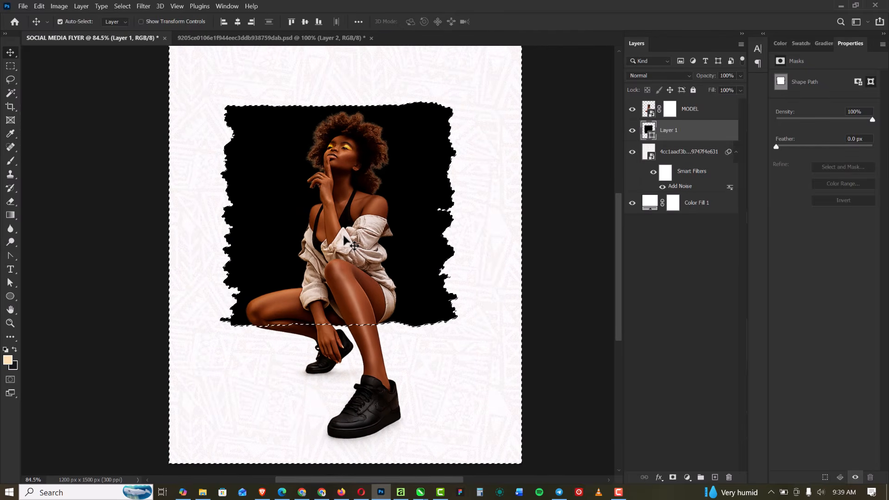
Target the MODEL layer's mask and set up the Brush tool with the Hard Round brush at 400 px and 100% hardness
left_click(670, 110)
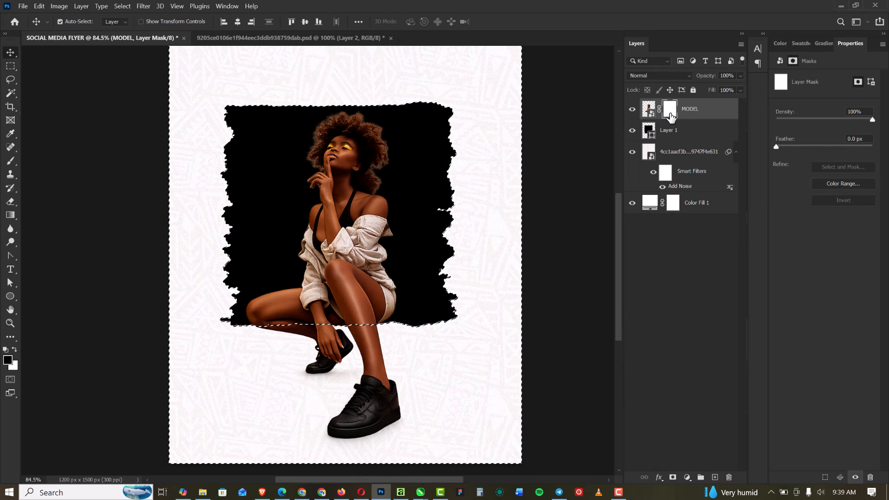
left_click(14, 162)
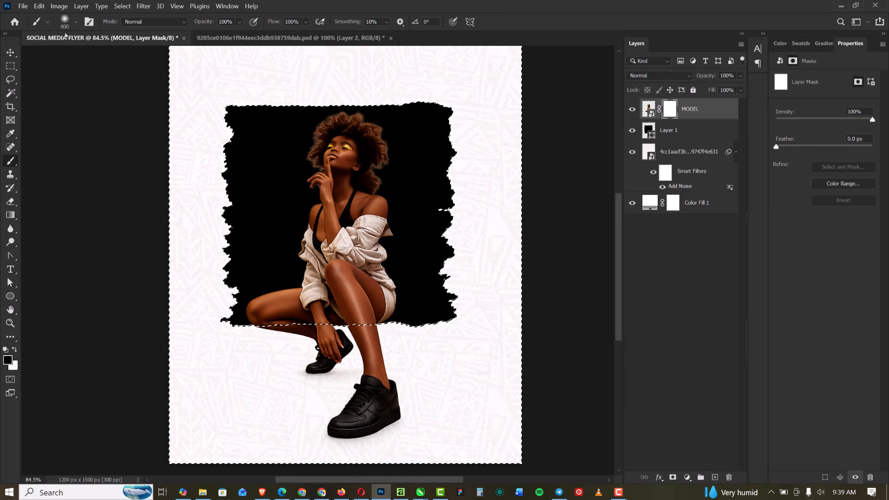
left_click(75, 22)
left_click(83, 194)
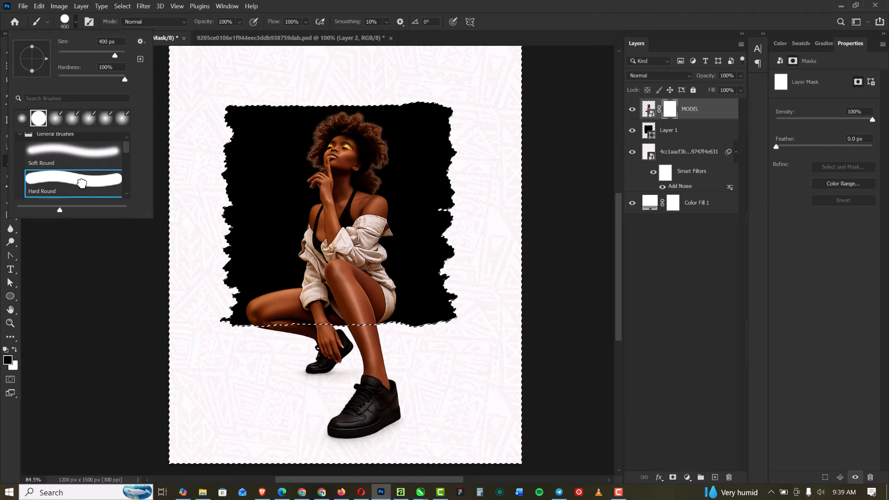
scroll(319, 343, "up", 1)
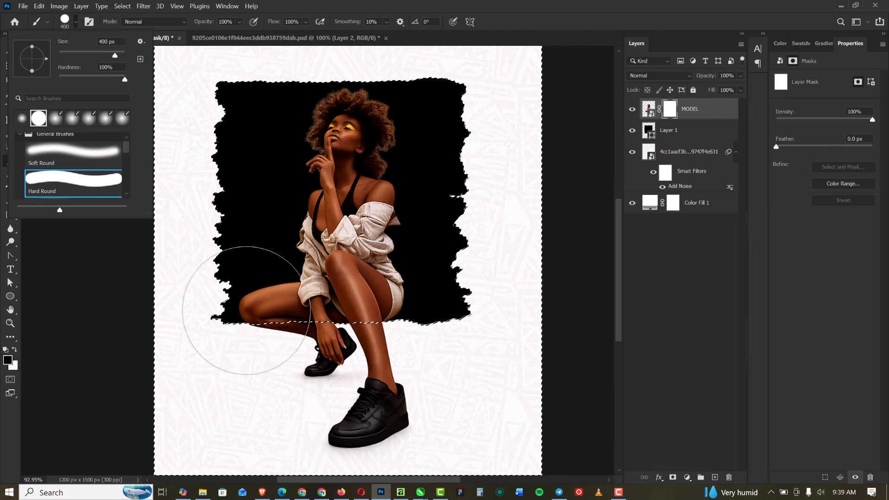
Paint black on the MODEL mask with a 50 px brush to hide the rear leg, hand and rear shoe below the black shape
left_click(649, 110)
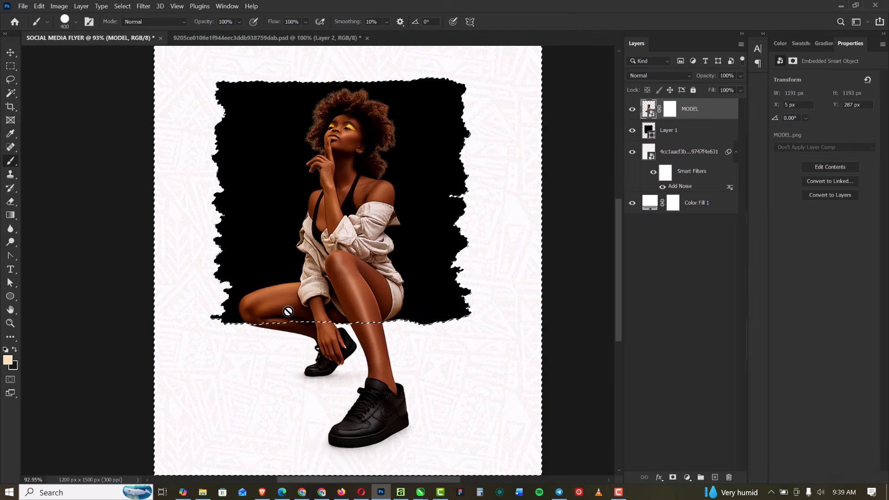
left_click(669, 110)
key("bracketleft")
key("bracketleft")
key("bracketleft")
key("bracketleft")
key("bracketleft")
key("bracketleft")
key("bracketleft")
key("bracketleft")
key("bracketleft")
key("bracketleft")
key("bracketleft")
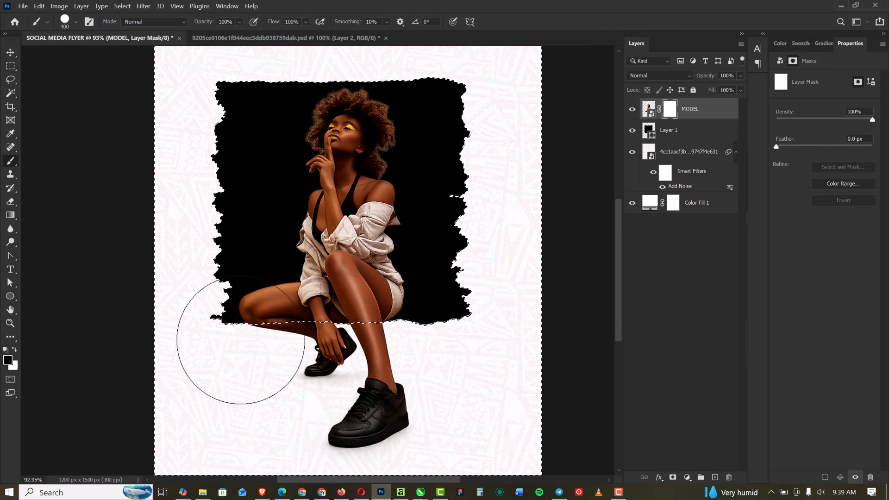
key("bracketleft")
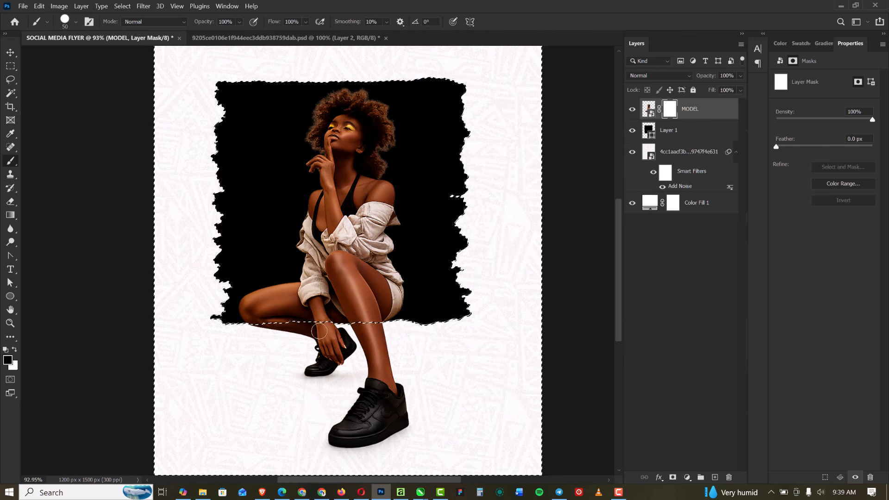
scroll(283, 340, "up", 5)
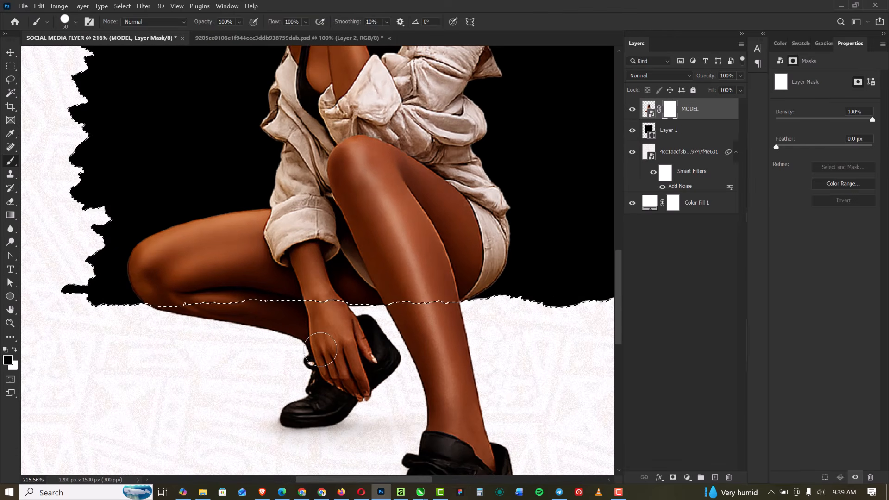
mouse_move(323, 356)
left_mouse_down()
mouse_move(351, 319)
mouse_move(338, 318)
mouse_move(301, 325)
mouse_move(361, 322)
mouse_move(380, 355)
mouse_move(345, 400)
mouse_move(342, 361)
mouse_move(299, 411)
mouse_move(317, 300)
mouse_move(309, 310)
mouse_move(124, 315)
mouse_move(154, 320)
mouse_move(312, 412)
mouse_move(320, 419)
mouse_move(312, 437)
mouse_move(373, 416)
mouse_move(256, 451)
left_mouse_up()
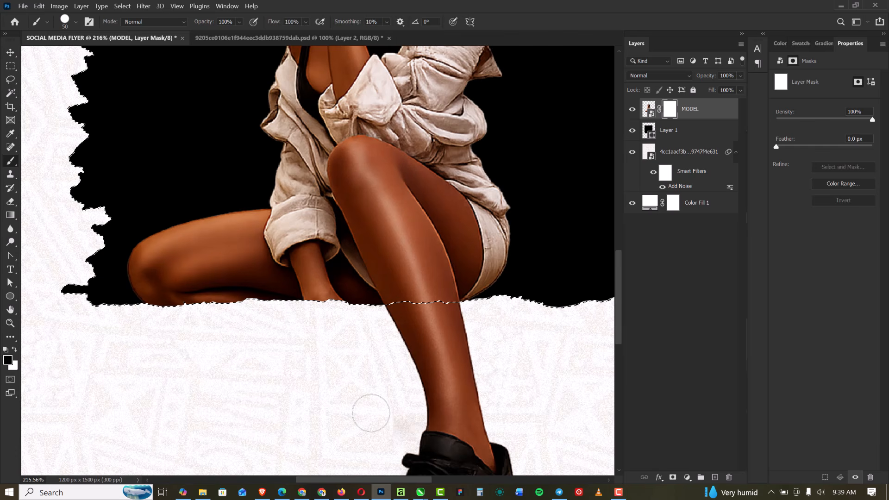
scroll(254, 308, "down", 6)
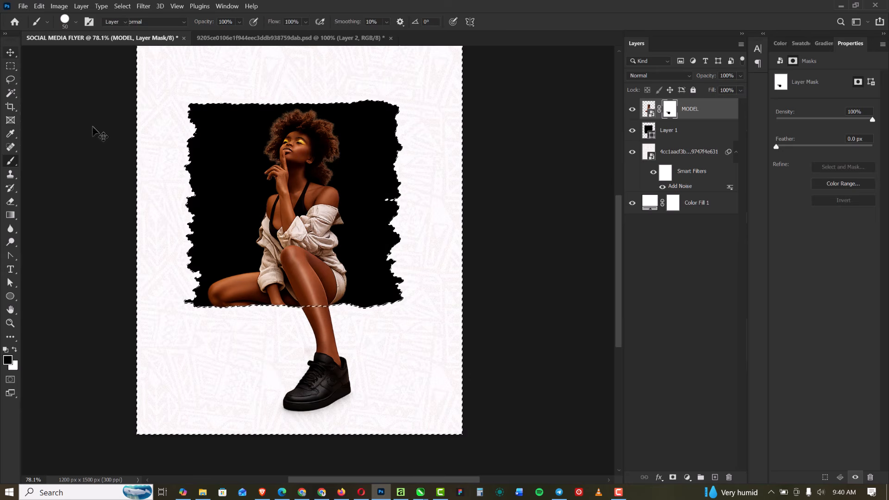
Clear the selection around the torn-edge shape and switch to the Move tool
key("v")
scroll(285, 217, "down", 2)
scroll(284, 215, "down", 1)
scroll(309, 290, "up", 1)
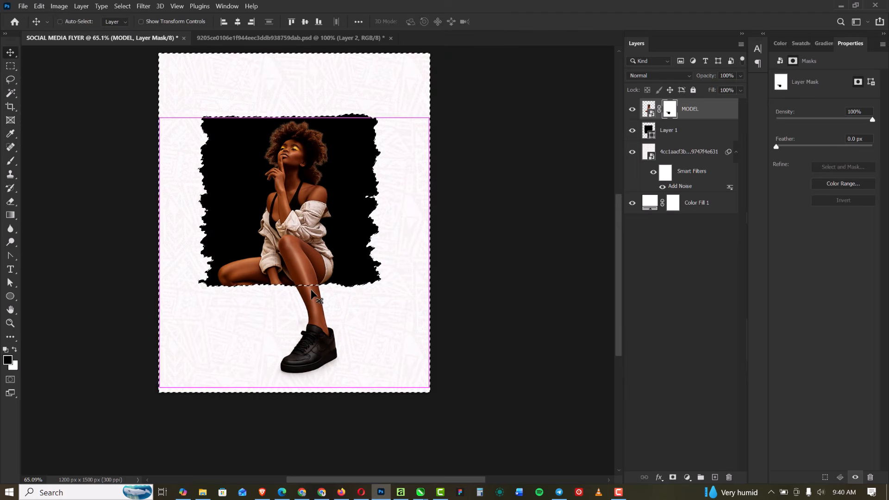
key("ctrl+d")
scroll(308, 272, "down", 2)
scroll(309, 326, "up", 3)
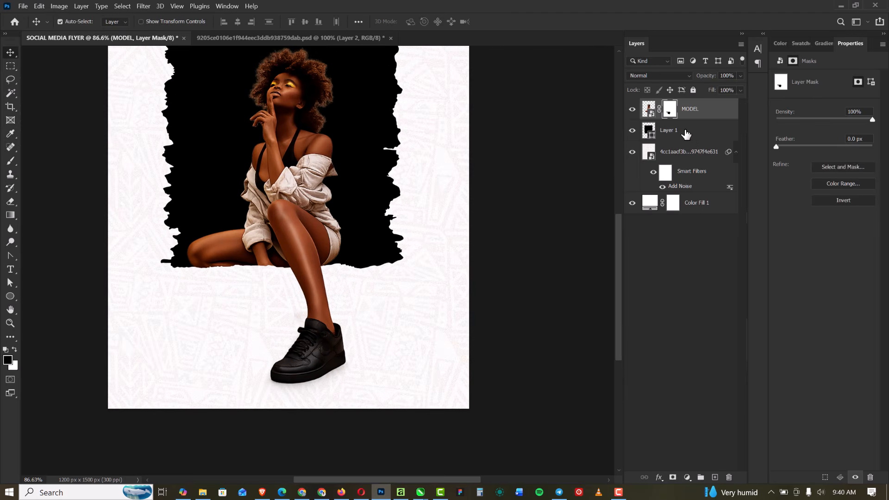
Create a new layer between MODEL and the black shape, and choose the Soft Round brush at 0% hardness with the dark colour
left_click(676, 131)
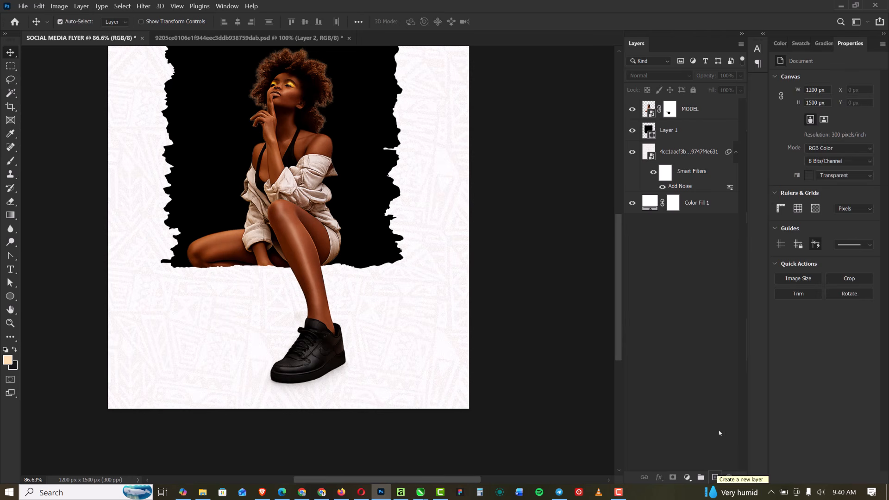
left_click(715, 477)
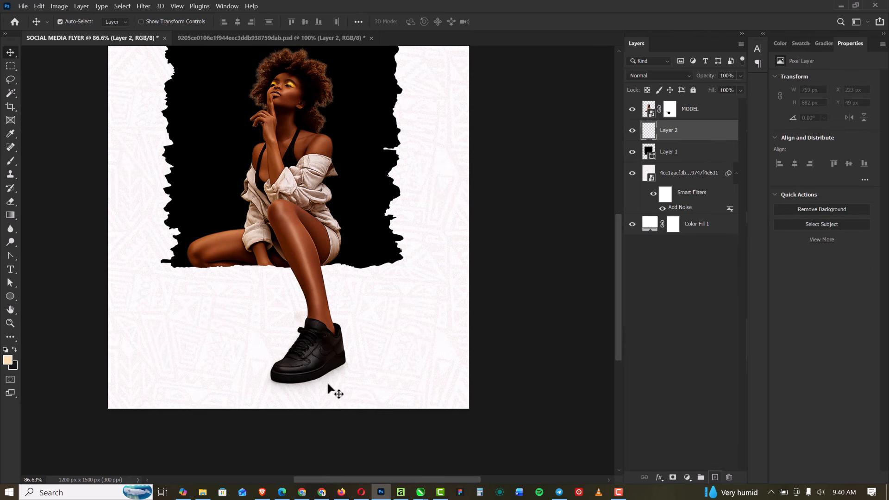
scroll(326, 386, "up", 1)
key("b")
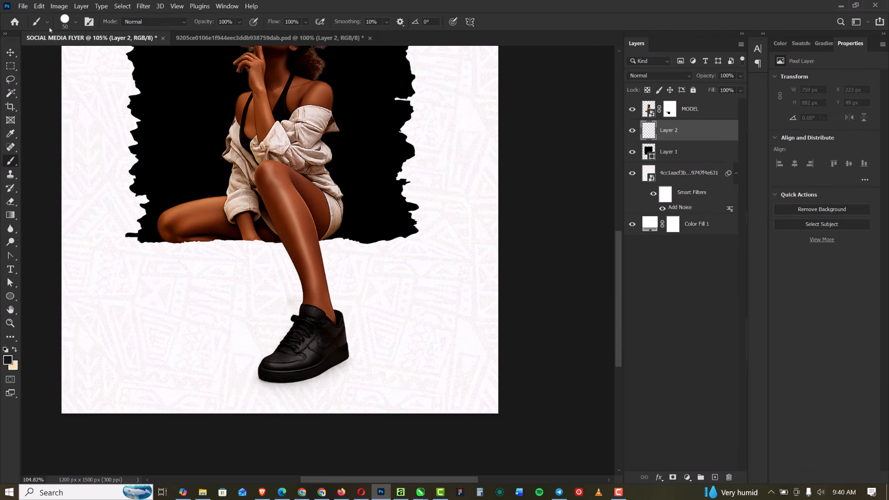
left_click(75, 23)
left_click(75, 162)
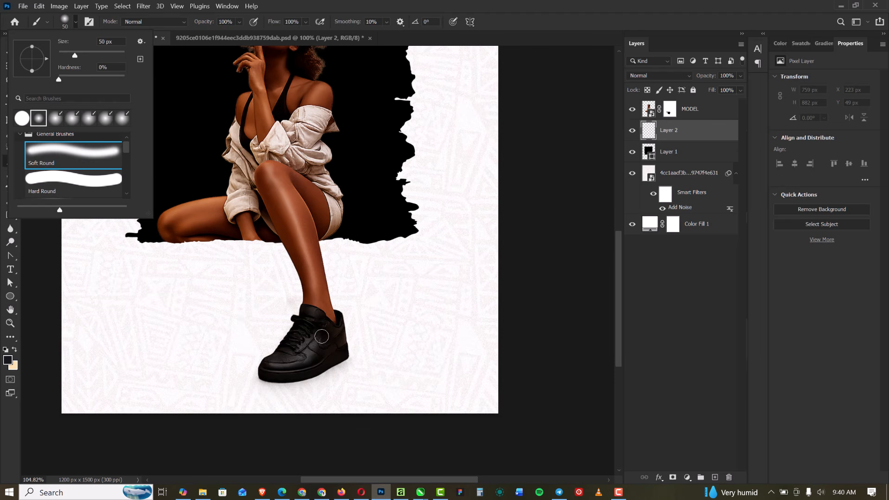
left_click(727, 137)
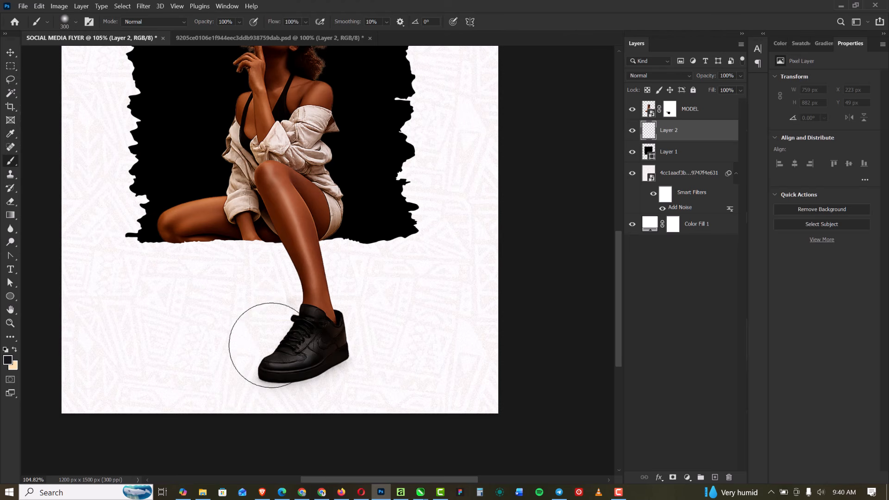
Paint a soft dark shadow spot behind the front shoe on the new layer with the brush at 400 px
key("bracketright")
mouse_move(273, 342)
left_mouse_down()
mouse_move(288, 327)
mouse_move(300, 333)
left_mouse_up()
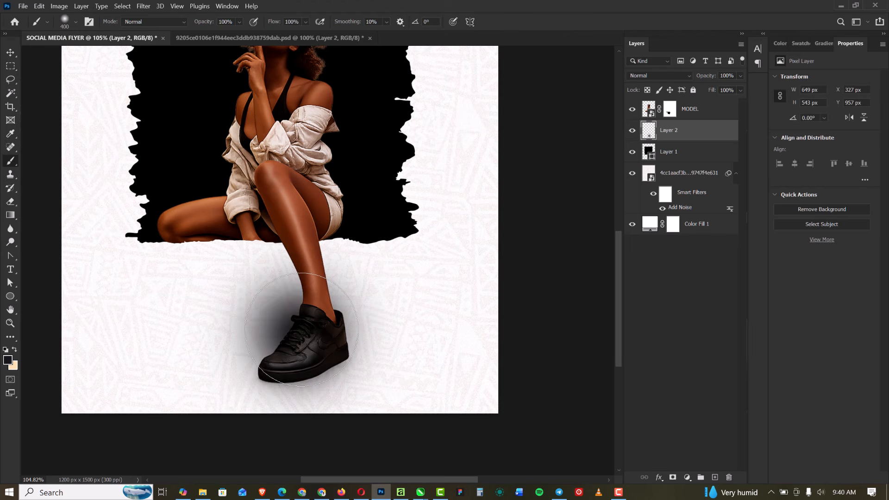
mouse_move(299, 329)
left_mouse_down()
mouse_move(295, 355)
mouse_move(324, 333)
left_mouse_up()
Squash the painted spot vertically into a flat shadow strip about 633 × 64 px beneath the shoe
left_click(9, 53)
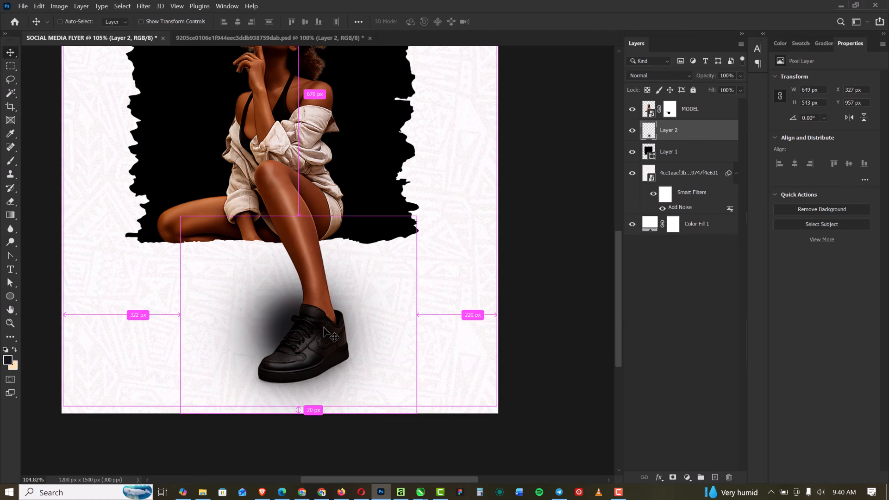
key("t")
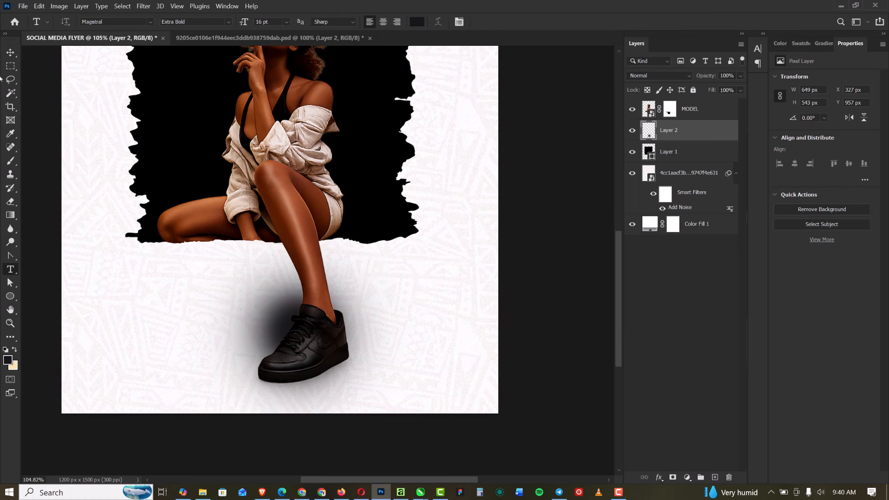
key("v")
left_click(331, 349)
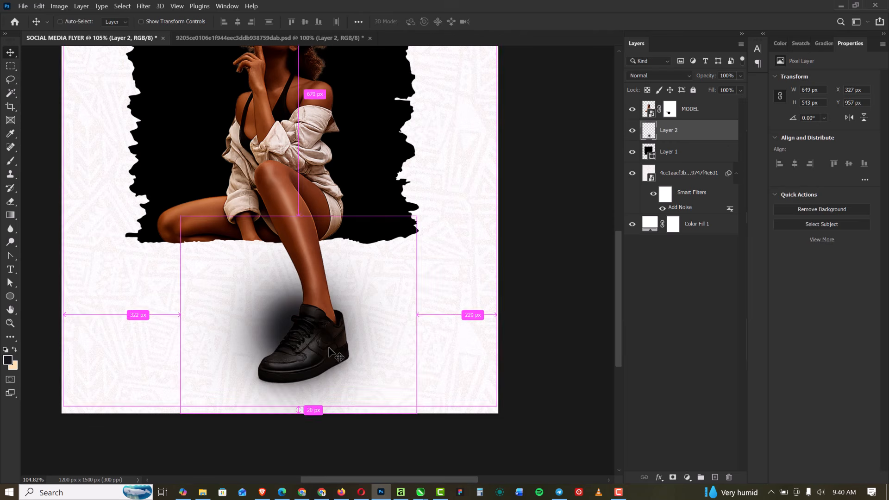
key("ctrl+t")
left_click_drag(297, 215, 298, 369)
key("Return")
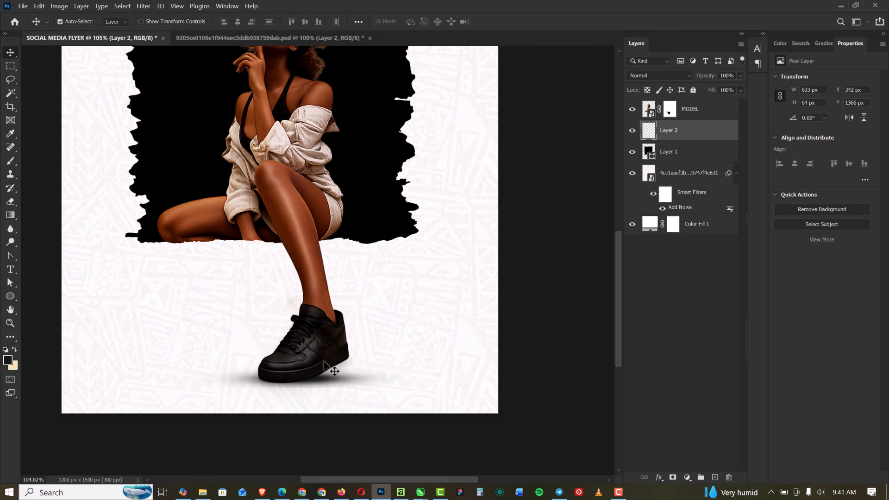
scroll(369, 248, "down", 5)
scroll(354, 210, "up", 4)
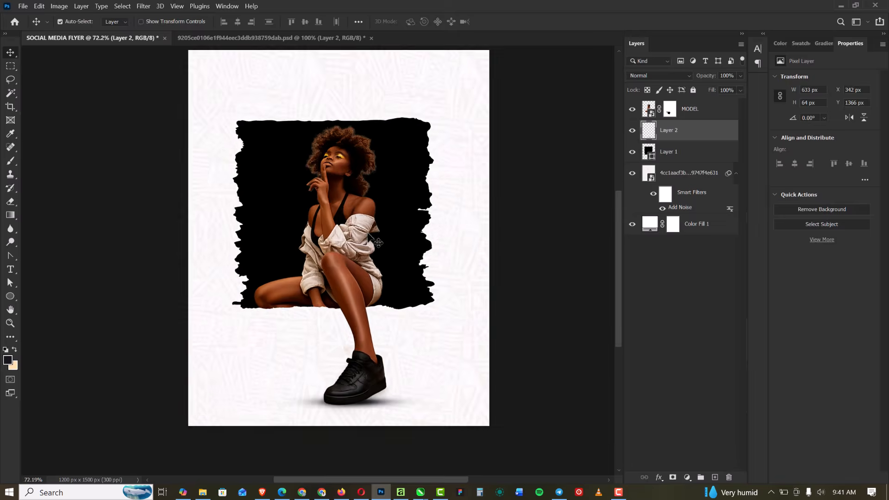
scroll(380, 209, "down", 2)
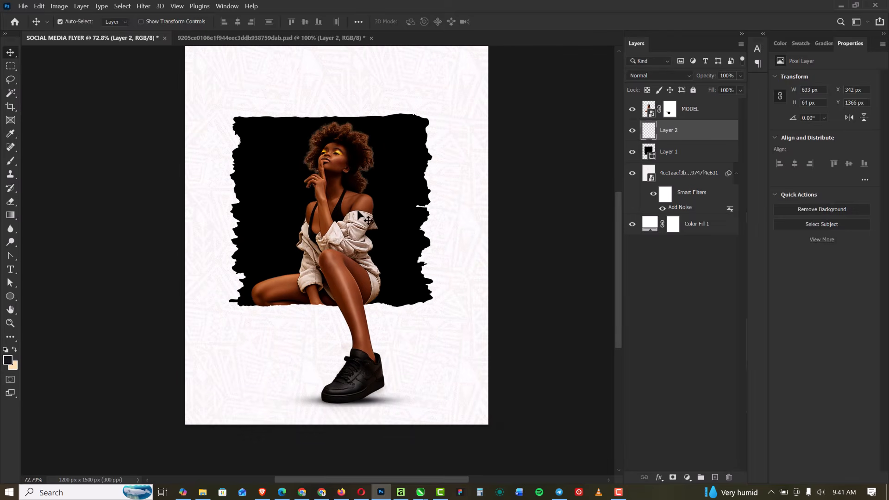
scroll(360, 214, "up", 2)
scroll(345, 173, "down", 3)
scroll(344, 172, "up", 1)
scroll(344, 173, "down", 1)
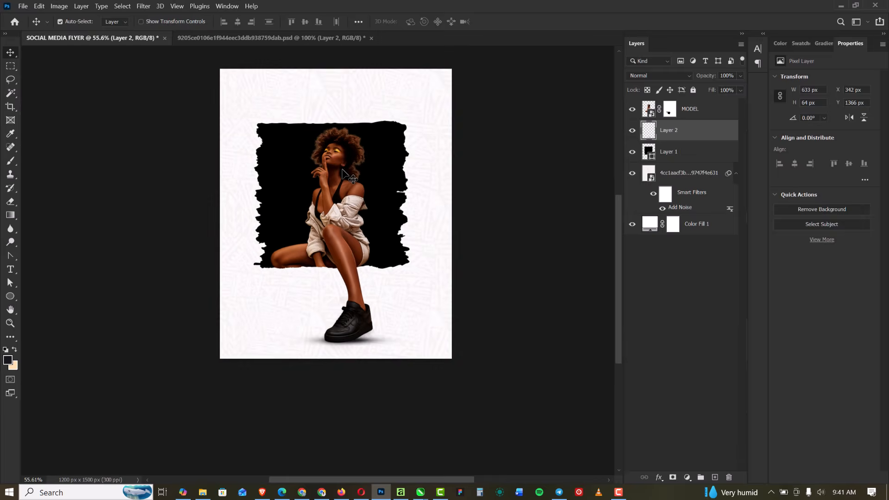
scroll(343, 175, "up", 2)
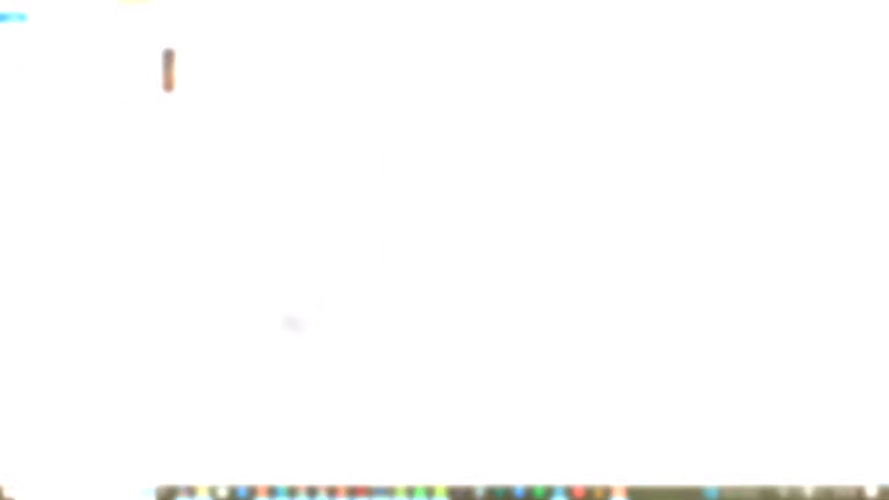
Place the orange upside-down city image into the flyer, moved up and slightly right to cover the black torn-edge shape
left_click_drag(290, 321, 289, 339)
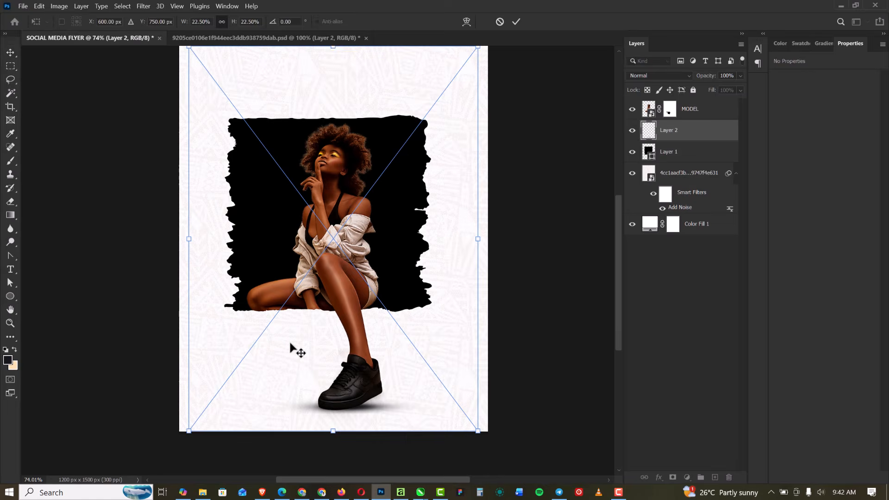
left_click_drag(422, 364, 438, 283)
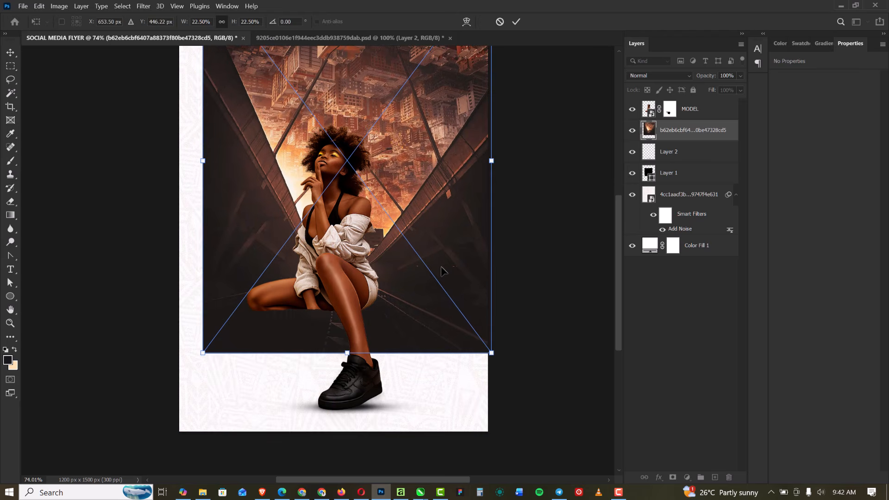
key("Return")
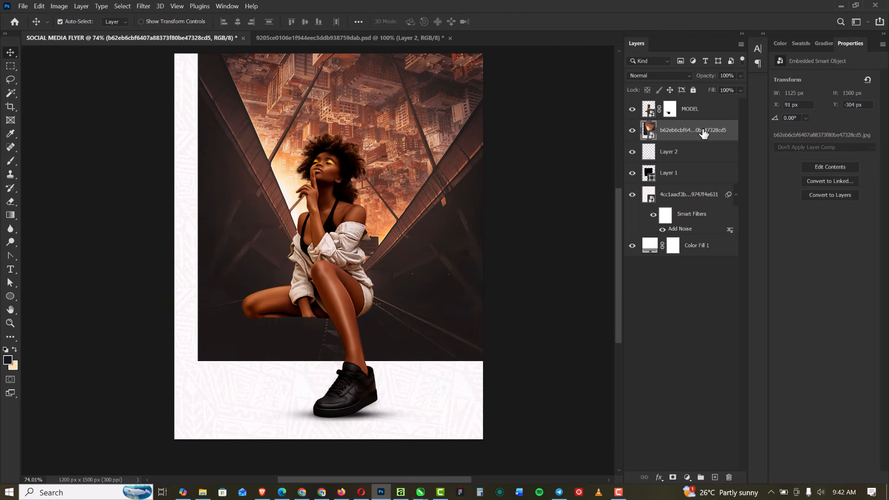
Move the city image's layer below the shadow layer and clip it to the black torn-edge shape
left_click_drag(703, 132, 695, 153)
left_click(696, 160, "alt")
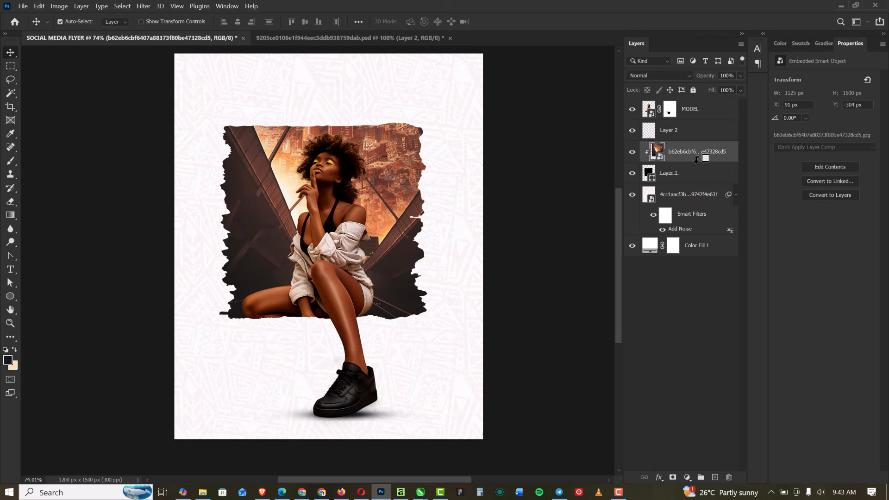
scroll(358, 218, "down", 1)
scroll(358, 218, "up", 1)
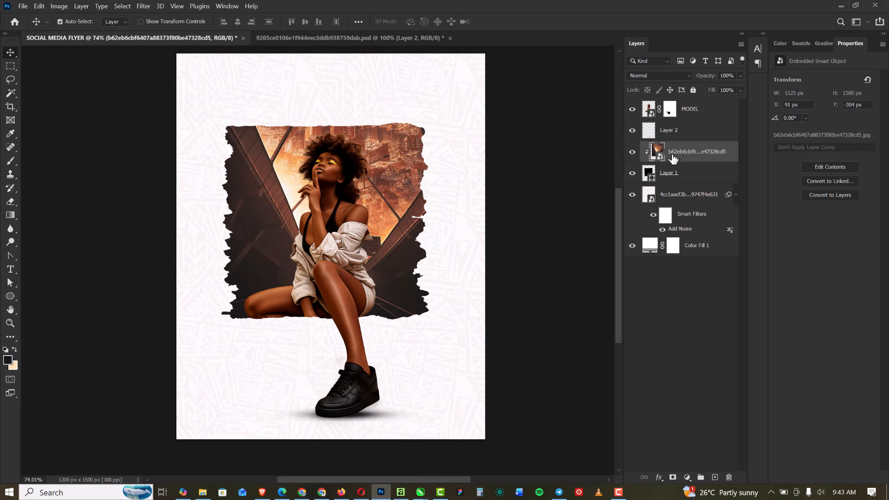
Apply a Radial Blur filter to the clipped city image
left_click(148, 6)
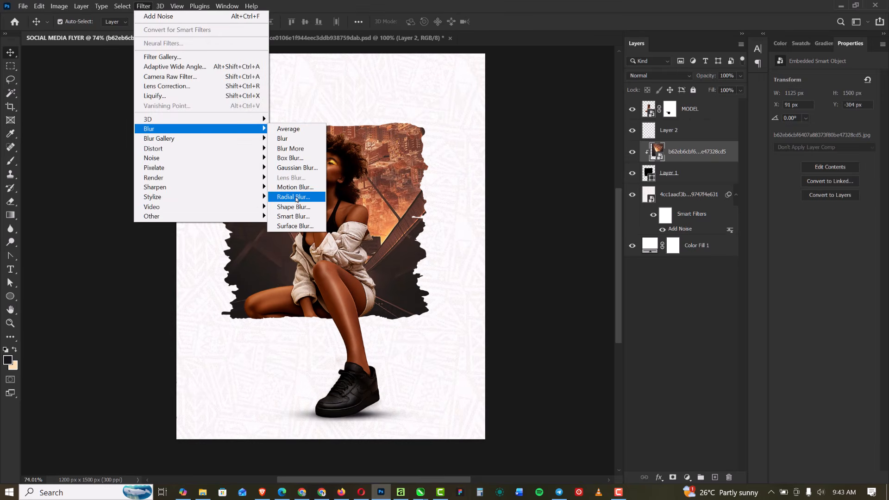
left_click(296, 199)
left_click(482, 140)
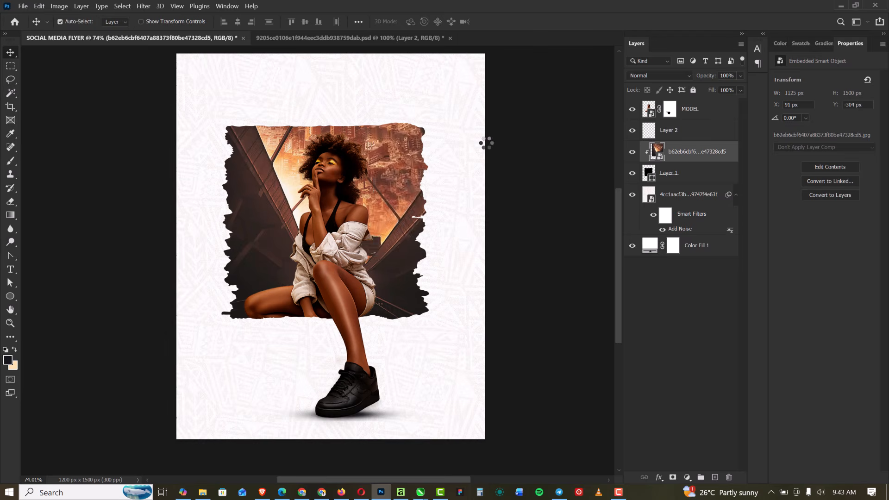
scroll(257, 299, "up", 1)
scroll(281, 303, "down", 1)
scroll(295, 291, "up", 1)
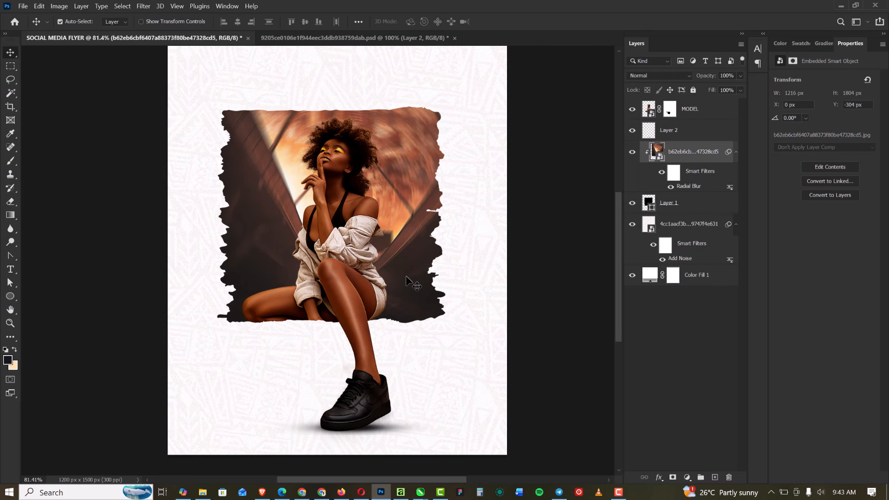
Try to shift the blurred city image 41 px down within the torn-edge shape, and deselect all layers
left_click_drag(406, 277, 398, 301)
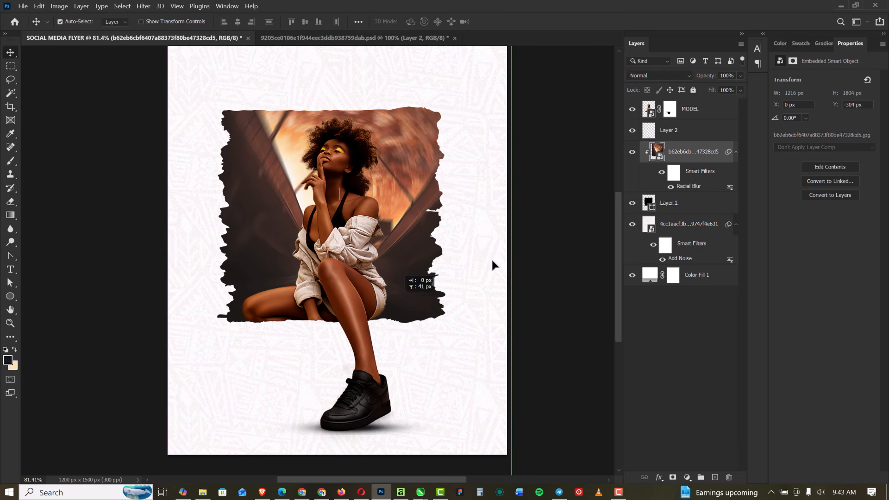
left_click(562, 214)
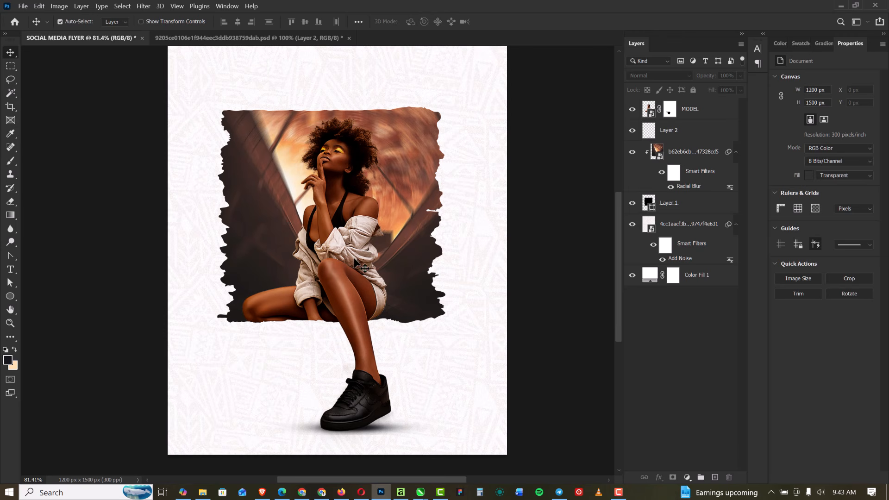
Place the TEXT image from the TGIF folder into the flyer below the torn-edge shape, rotated -3.89°
mouse_move(203, 493)
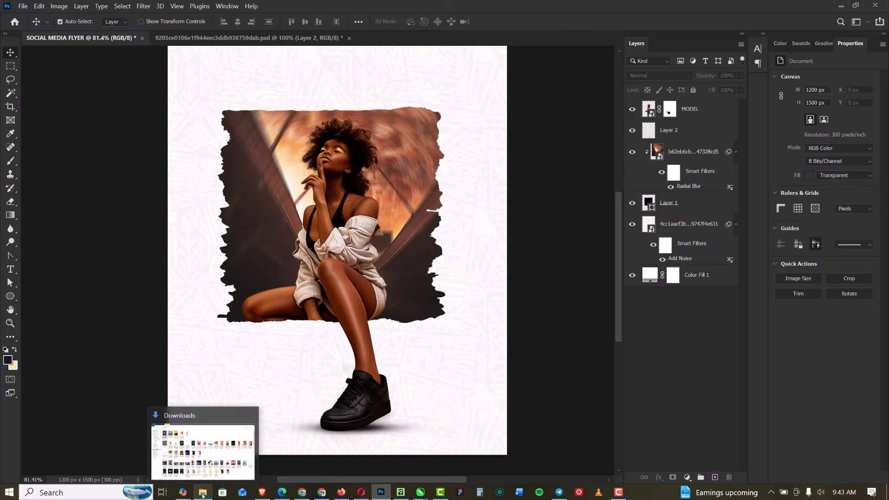
left_click(200, 442)
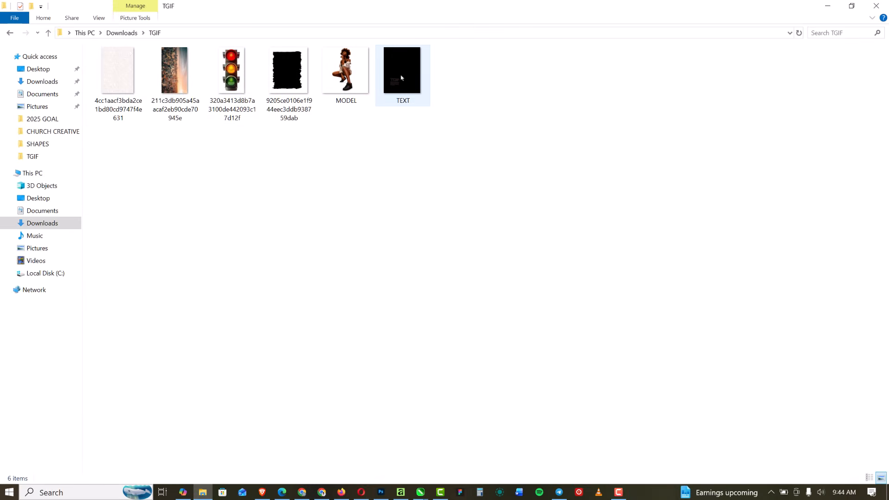
left_click(402, 73)
left_click_drag(400, 71, 318, 359)
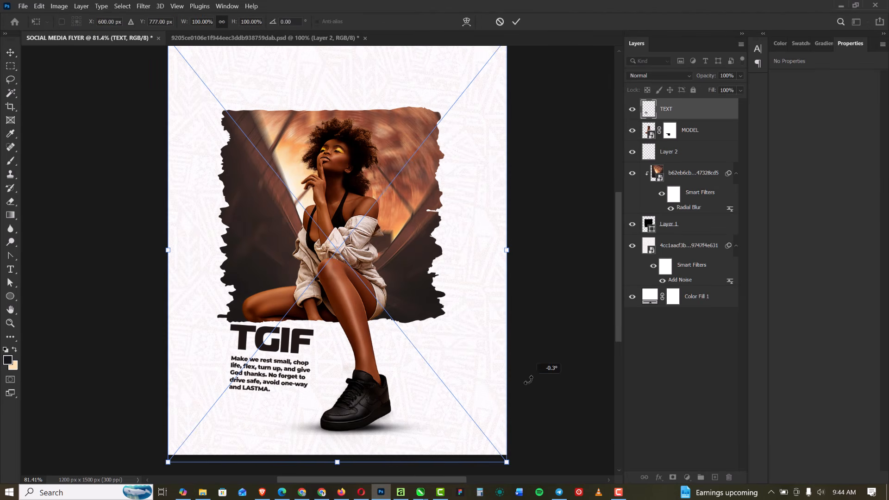
left_click_drag(528, 380, 528, 362)
key("Return")
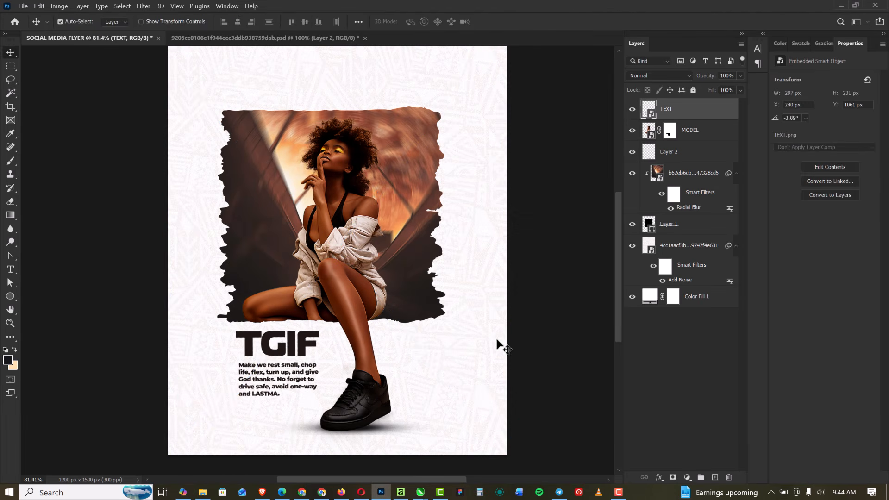
Select all layers from TEXT through Layer 1 and nudge the whole composition up on the canvas
scroll(374, 188, "down", 4)
scroll(373, 155, "up", 6)
scroll(360, 159, "down", 4)
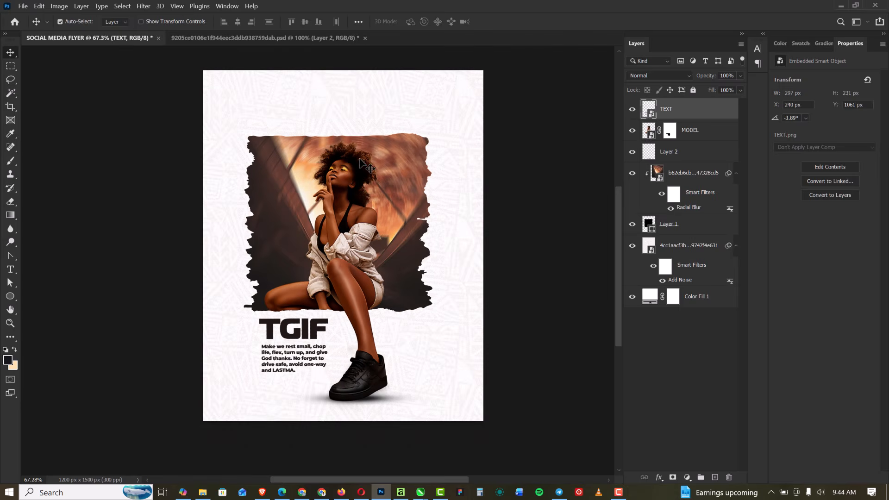
scroll(363, 162, "up", 1)
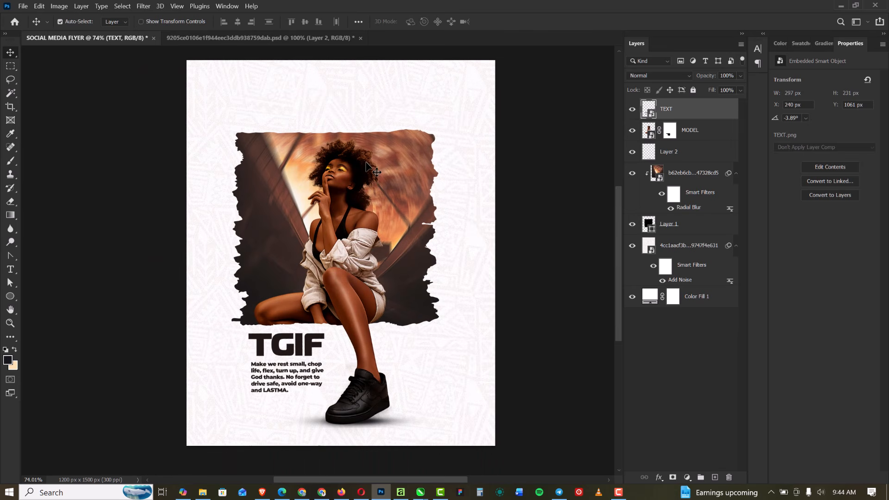
left_click(692, 227, "shift")
key("shift+Up")
key("shift+Up")
key("shift+Up")
key("shift+Up")
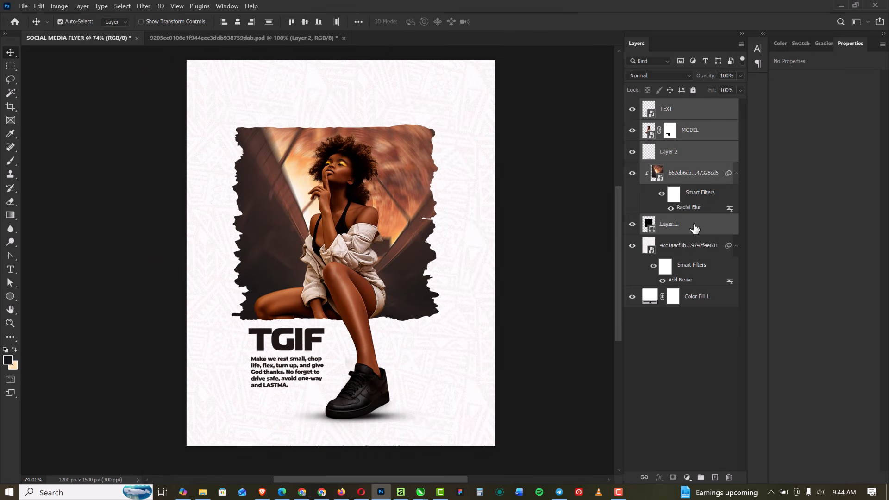
key("shift+Up")
key("shift+Up")
key("shift+Up")
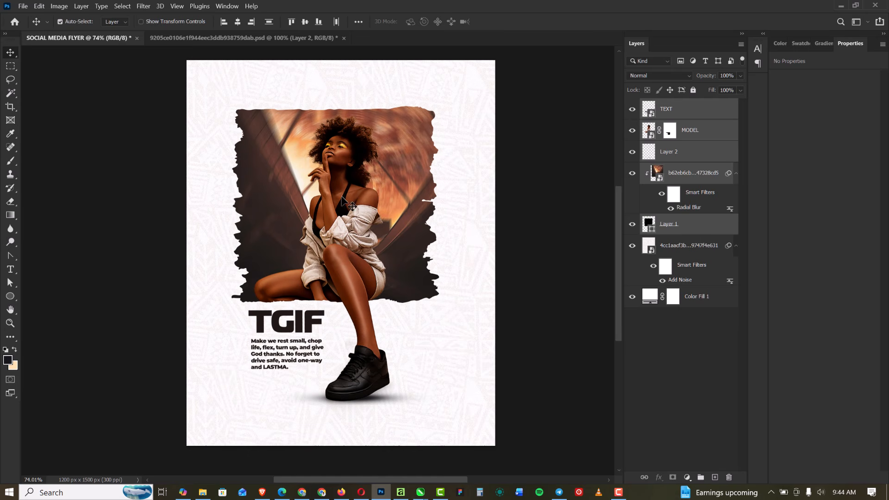
Rotate the selected composition a few degrees clockwise
key("ctrl+t")
left_click_drag(533, 178, 546, 191)
key("Return")
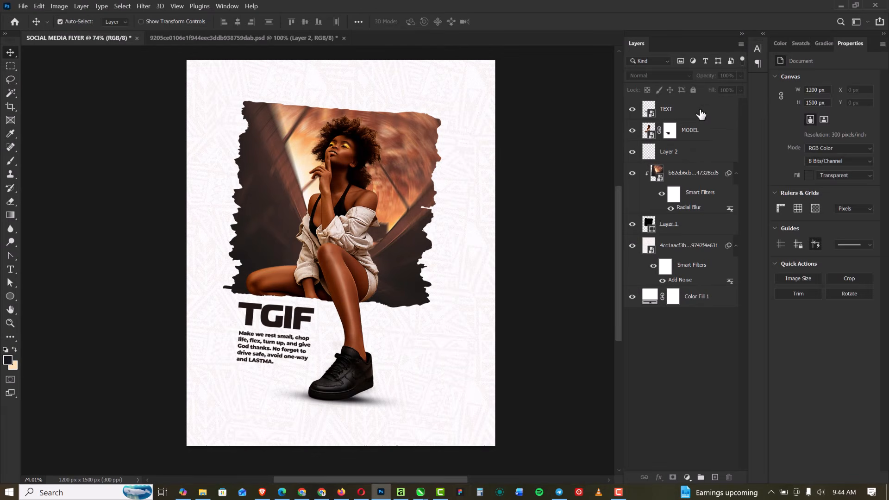
Place the traffic light image above the TEXT layer, rotated 32.71° and running off the flyer's lower-right corner
left_click(698, 112)
left_click(199, 493)
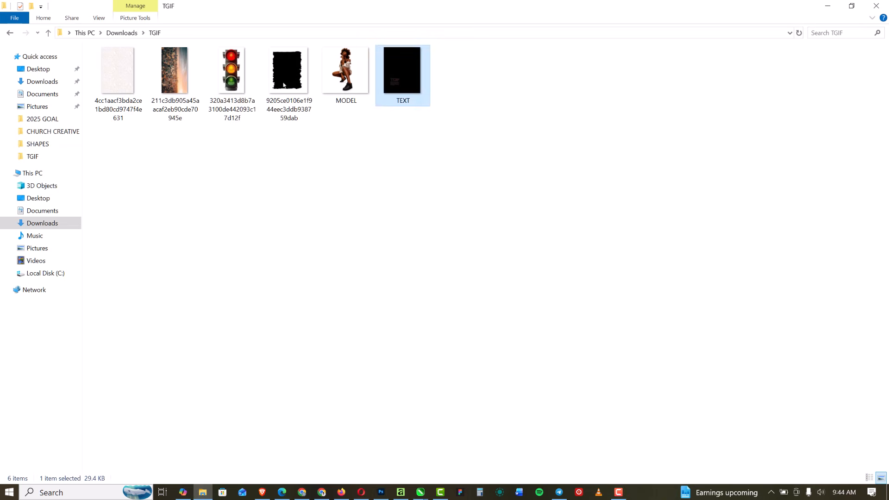
left_click_drag(231, 74, 203, 314)
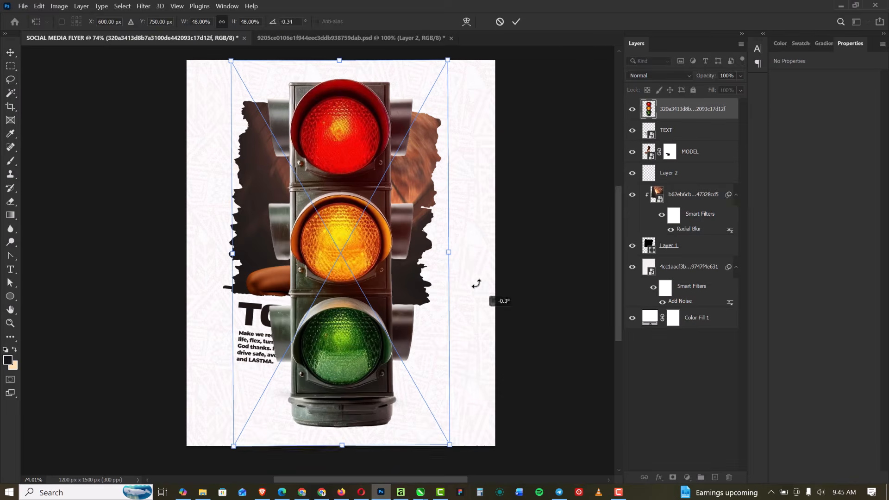
left_click_drag(476, 284, 473, 372)
key("Return")
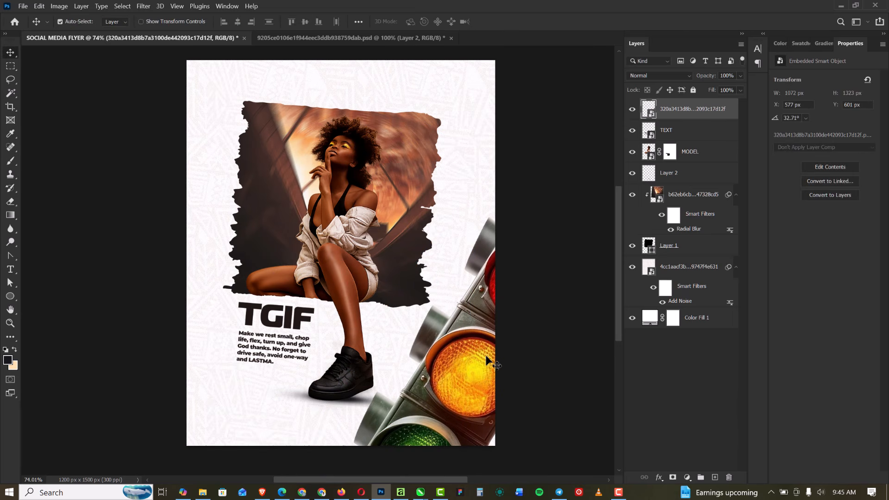
Duplicate the traffic light into the flyer's lower-left corner, rotated to -43.38° and mostly off the canvas
left_click_drag(479, 352, 194, 292)
key("ctrl+t")
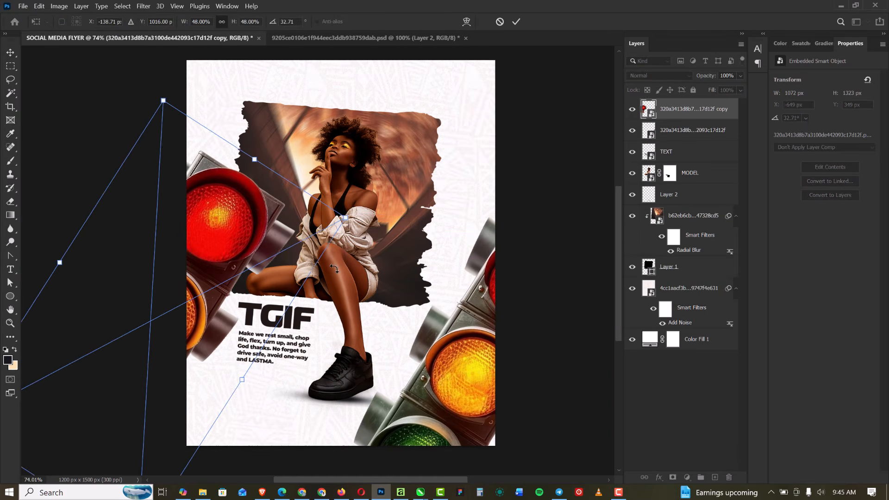
left_click_drag(305, 274, 142, 209)
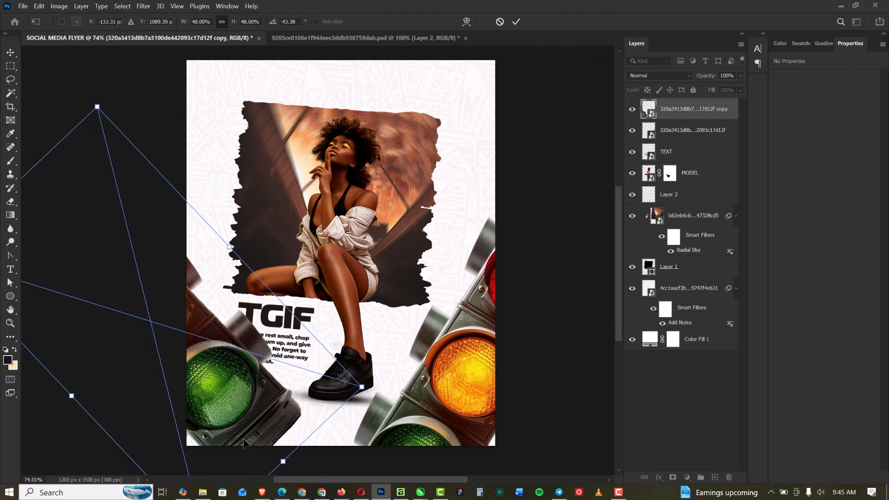
left_click_drag(244, 443, 176, 384)
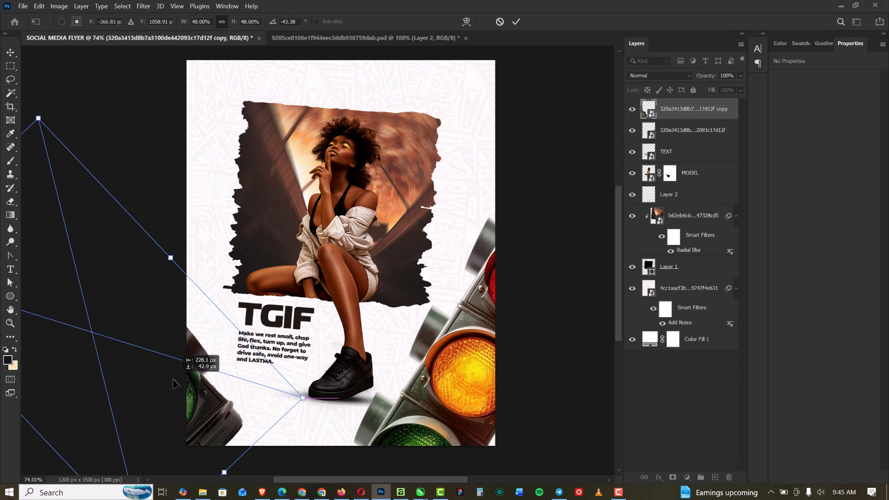
key("Return")
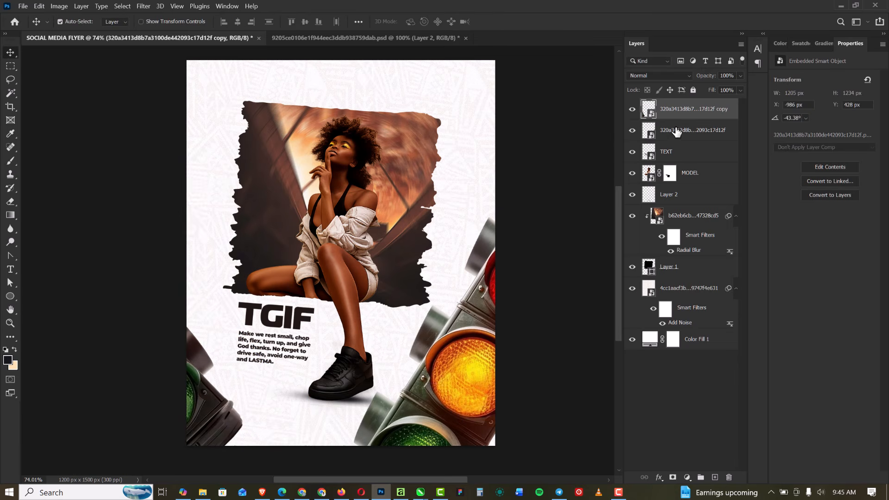
Select both traffic light layers and convert them into a single smart object
left_click(676, 131, "shift")
right_click(685, 129)
left_click(715, 125)
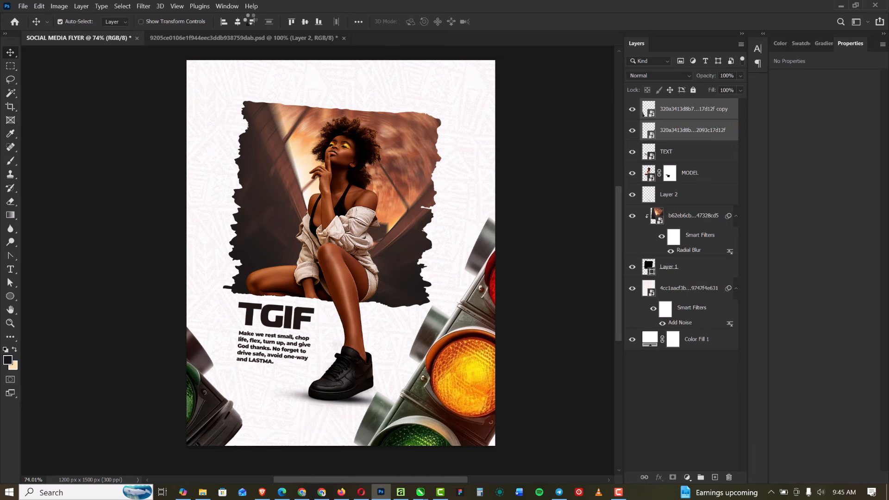
Apply a Motion Blur to the traffic lights smart object with an angle of -25° and a distance of 134 pixels
left_click(143, 6)
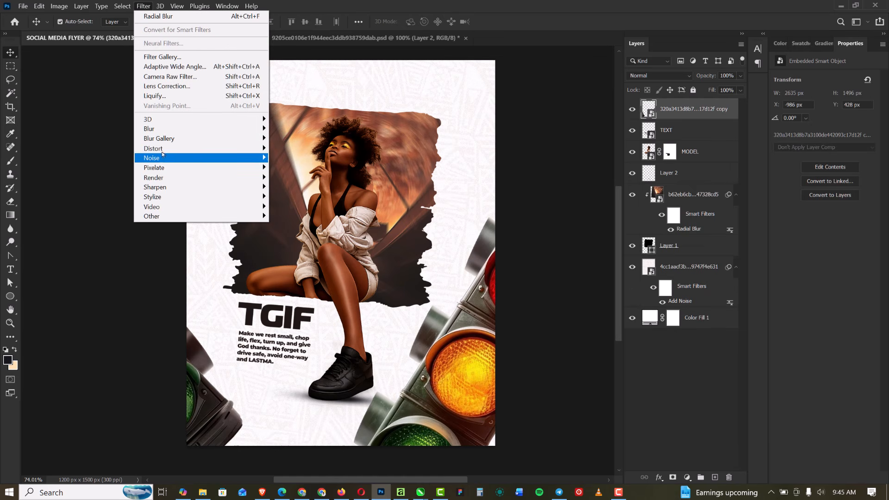
mouse_move(157, 129)
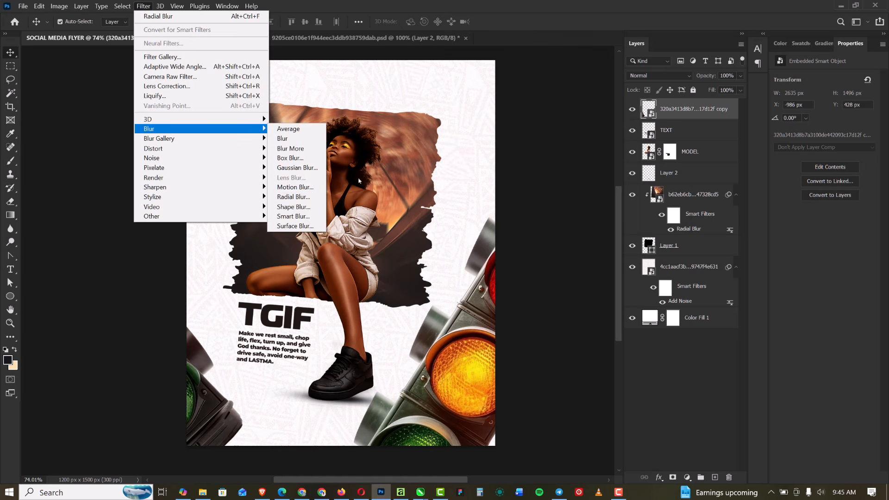
left_click(295, 187)
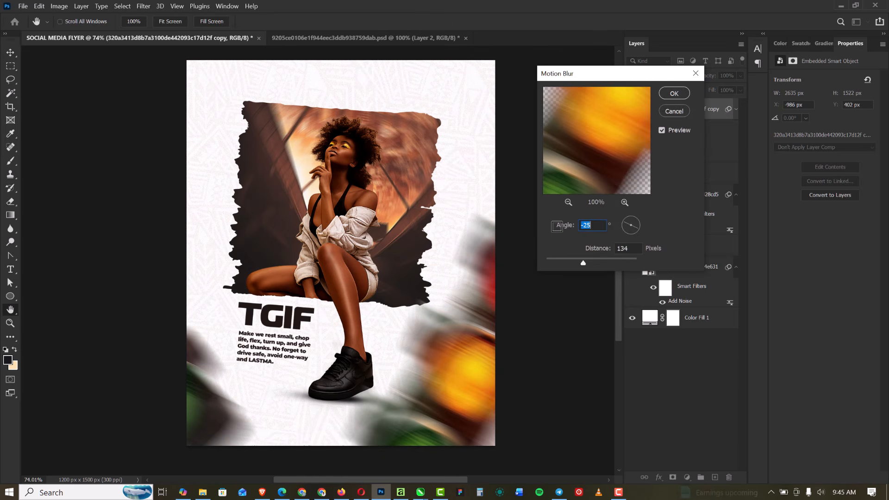
left_click(674, 94)
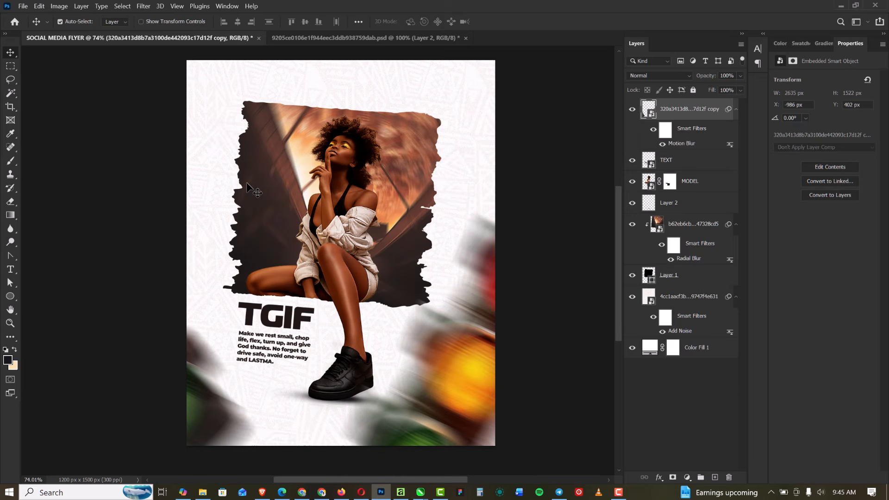
Add a new layer on top and set the foreground color to a bright yellow based on the amber traffic light
scroll(246, 182, "up", 1)
scroll(246, 182, "down", 1)
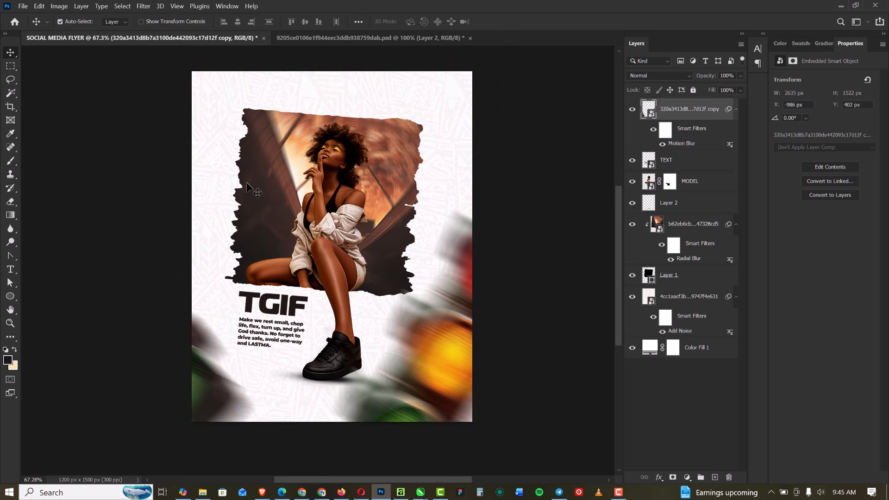
left_click(715, 477)
left_click(6, 362)
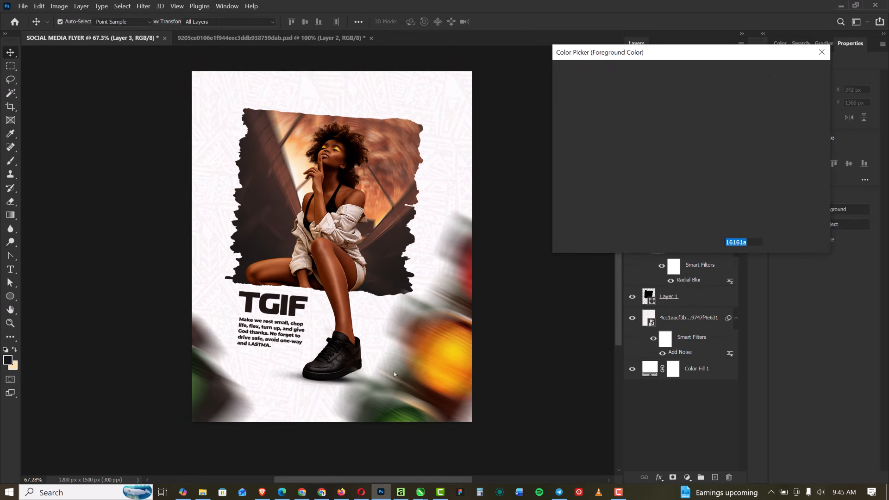
left_click(454, 350)
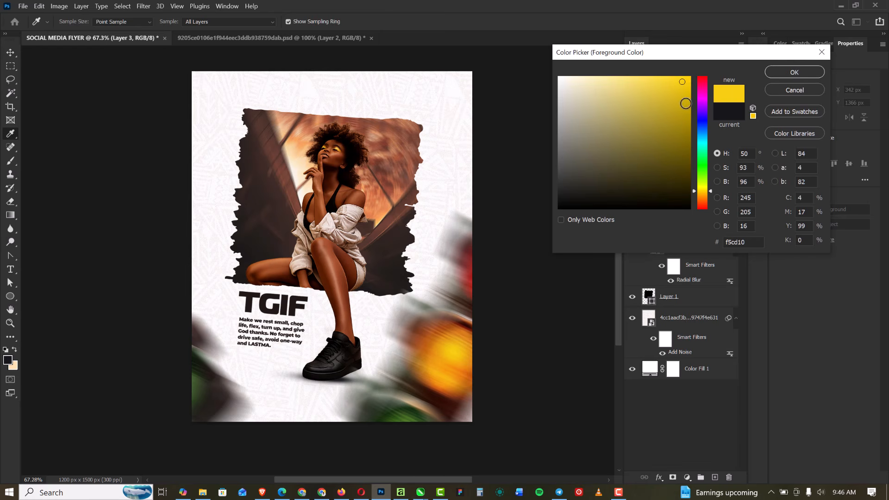
left_click_drag(679, 82, 706, 73)
left_click(795, 71)
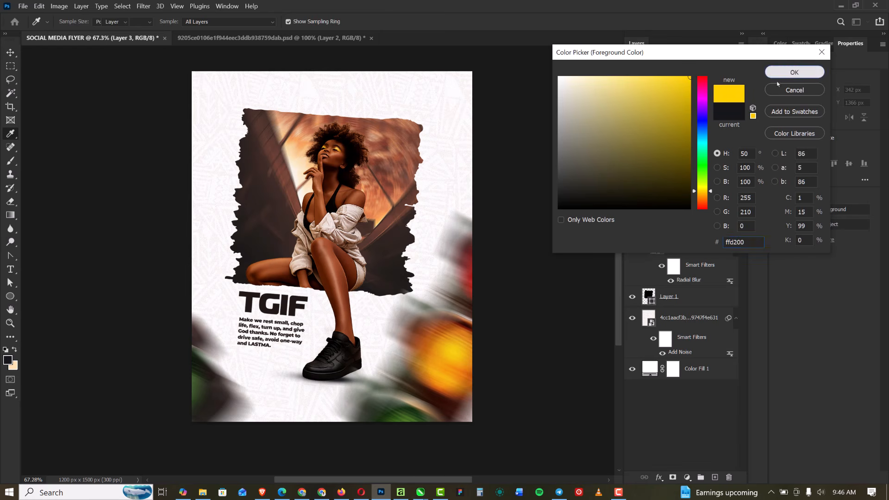
Paint one soft yellow glow with a 700 px brush over the model's leg on the new layer, and set its blend mode to Screen
left_click(15, 160)
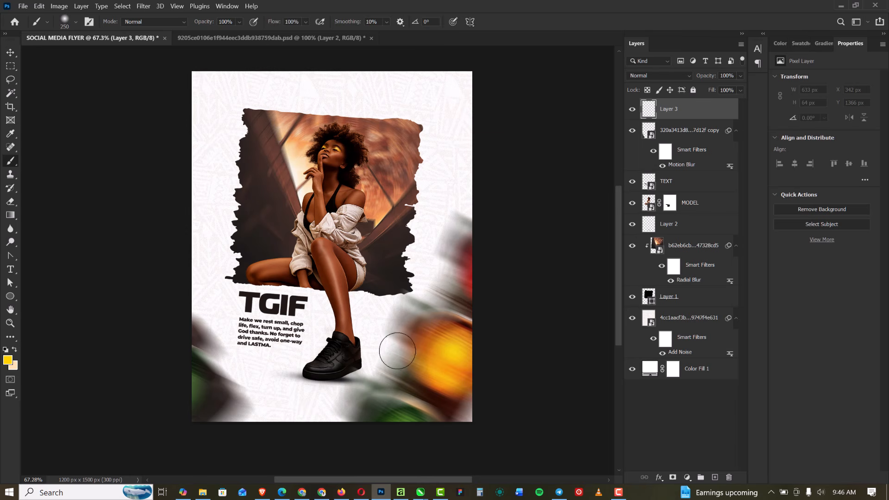
key("bracketright")
key("bracketright")
key("bracketright")
key("bracketright")
key("bracketright")
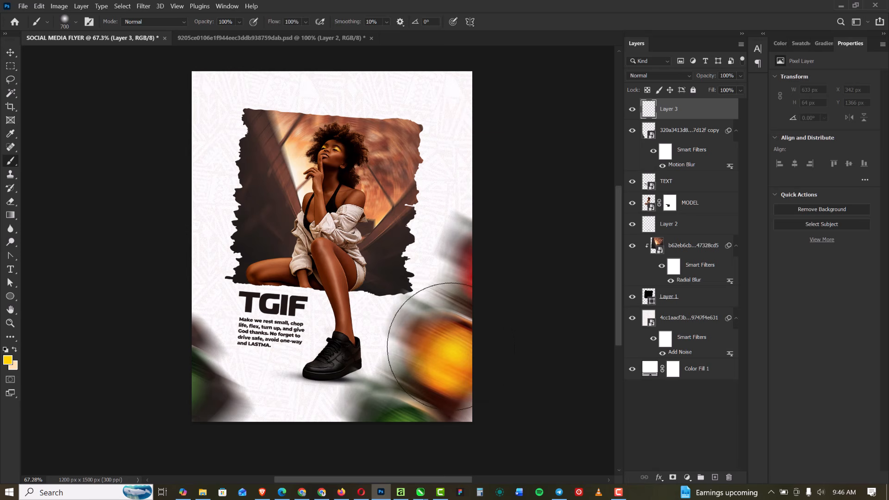
left_click(351, 285)
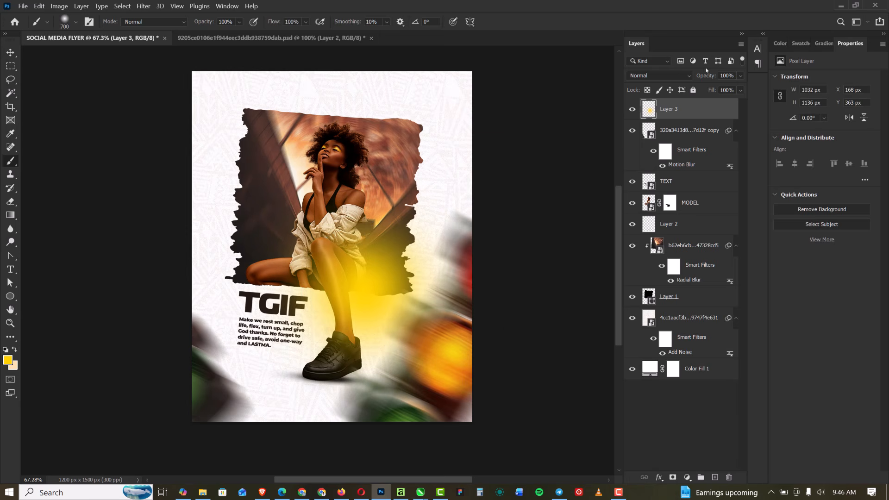
left_click(688, 75)
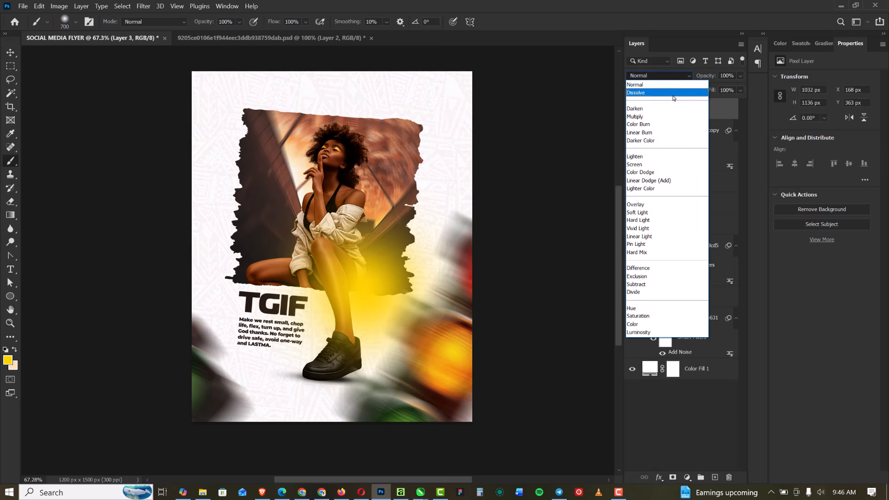
left_click(651, 163)
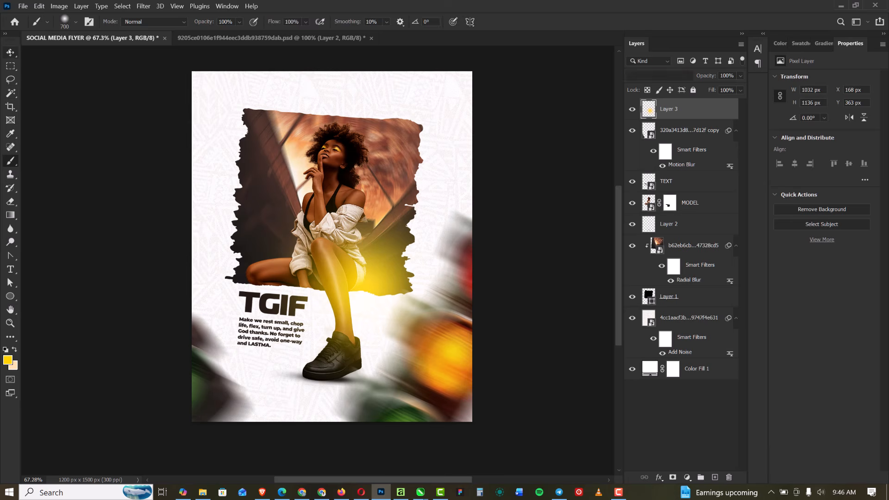
Move the yellow glow over the amber traffic light, put a duplicate of it at the flyer's lower-left edge, and deselect all layers
left_click(10, 52)
left_click_drag(360, 282, 345, 57)
left_click_drag(196, 325, 186, 306)
key("ctrl+j")
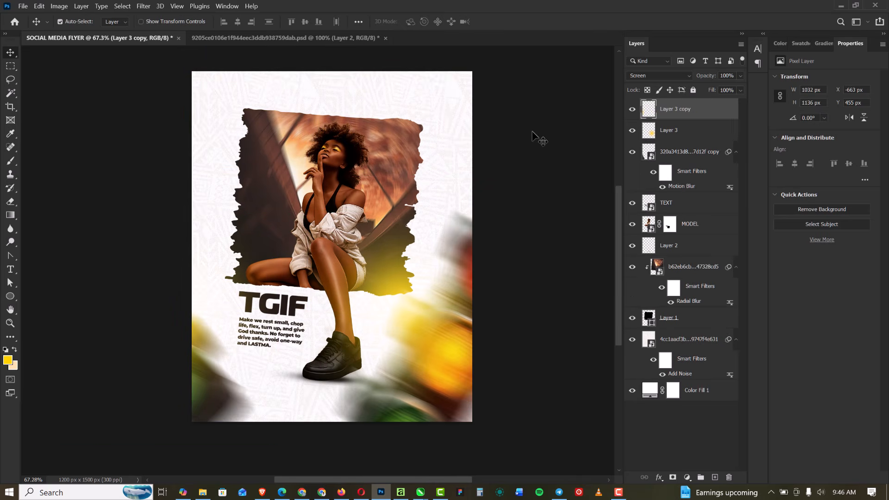
left_click(537, 136)
Examine the flyer's overall composition at different magnifications
scroll(334, 188, "down", 2)
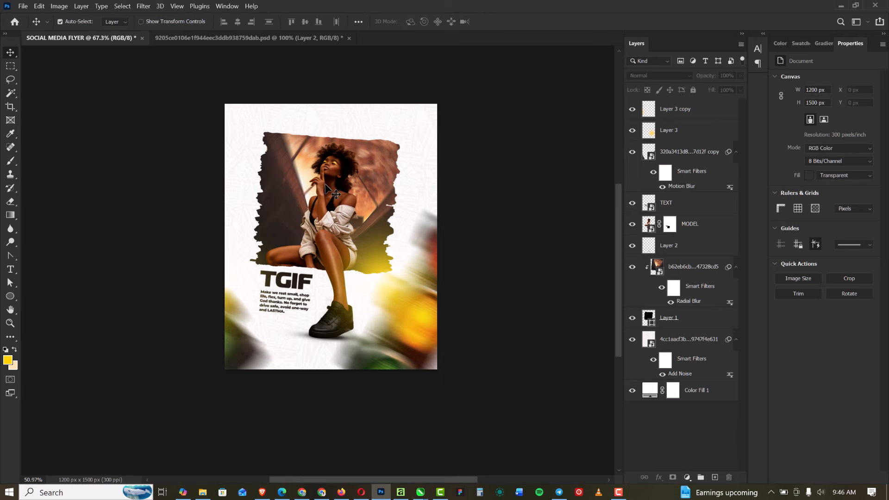
scroll(337, 185, "up", 2)
scroll(337, 185, "up", 2)
scroll(335, 184, "down", 2)
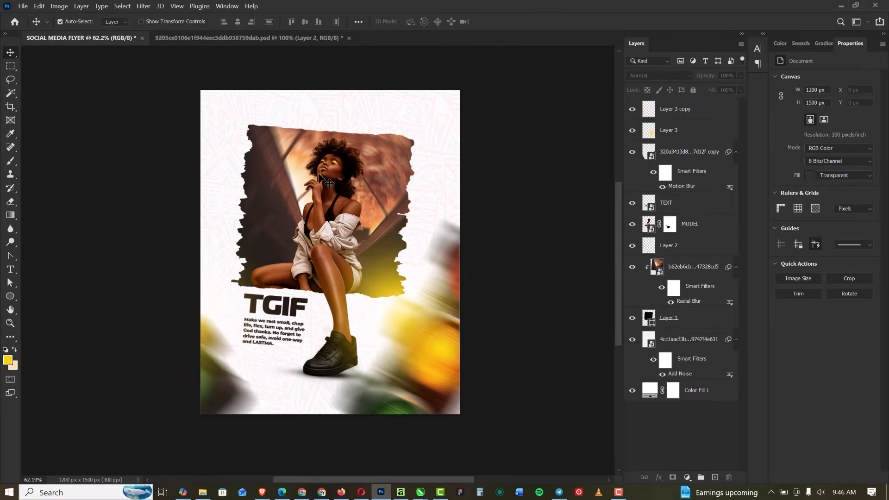
scroll(331, 184, "up", 2)
scroll(329, 184, "up", 1)
scroll(329, 185, "down", 3)
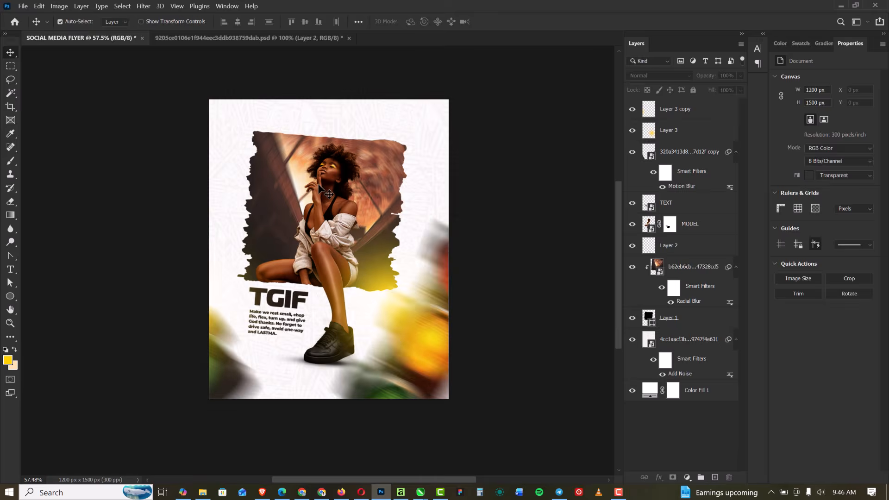
scroll(328, 192, "up", 1)
scroll(319, 187, "down", 3)
scroll(315, 182, "up", 3)
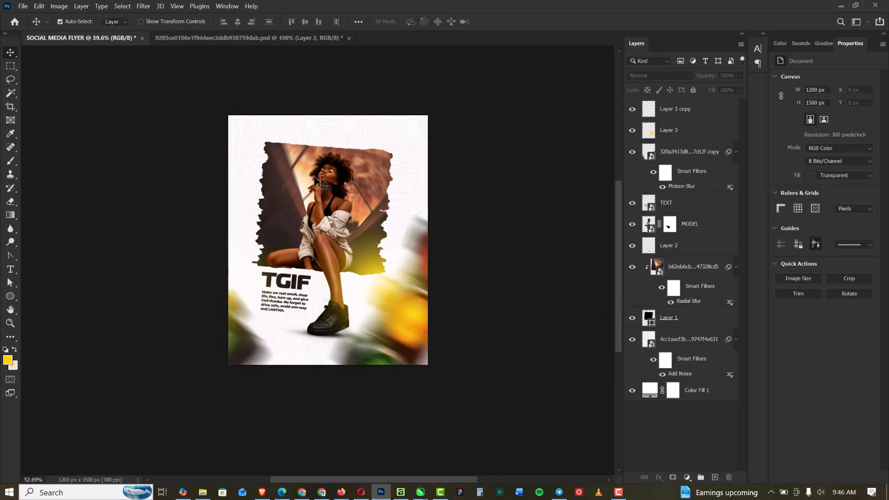
Stamp all visible layers into a new merged layer at the top of the layer stack and convert it to a smart object
scroll(315, 178, "down", 3)
scroll(313, 178, "up", 1)
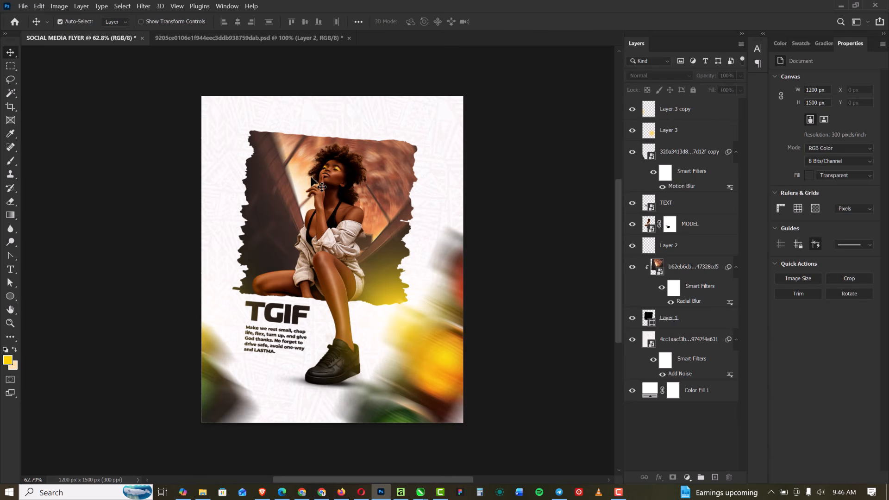
scroll(312, 180, "up", 2)
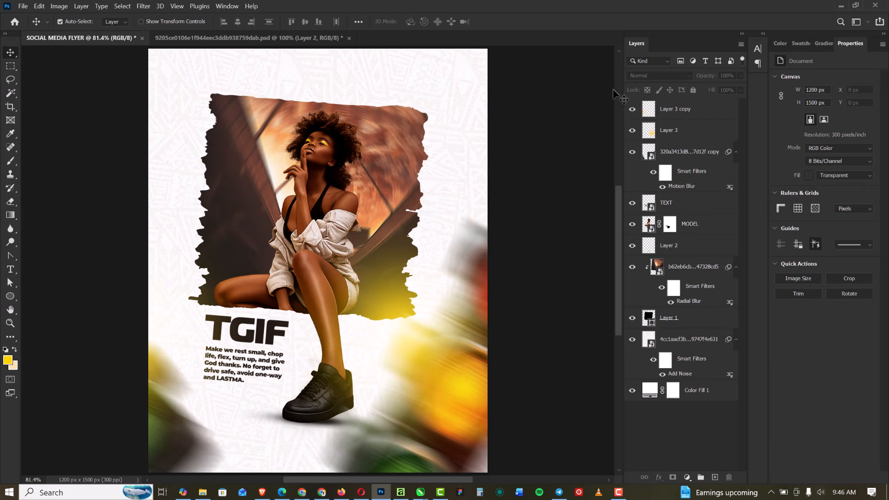
left_click(711, 117)
right_click(717, 114)
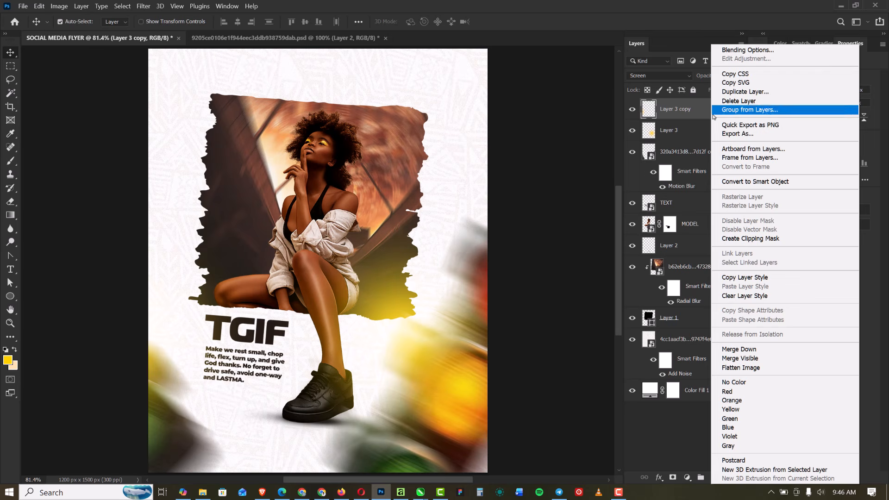
left_click(699, 110)
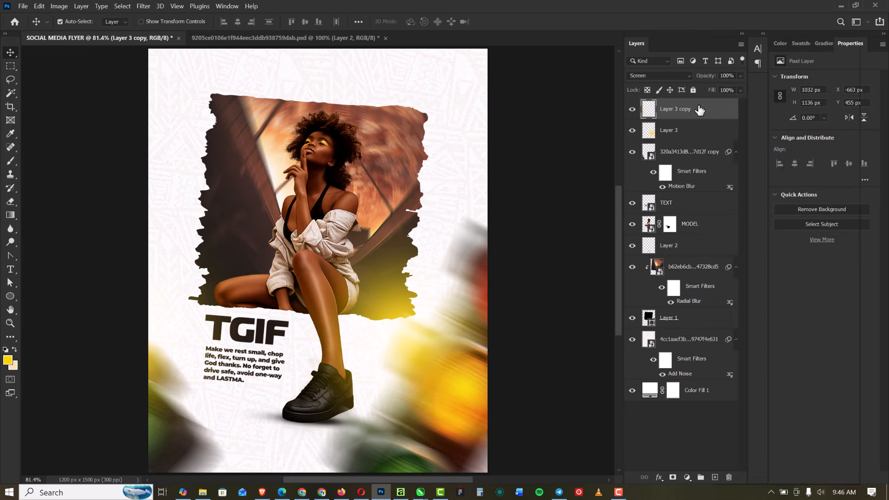
key("ctrl+shift+alt+e")
right_click(700, 109)
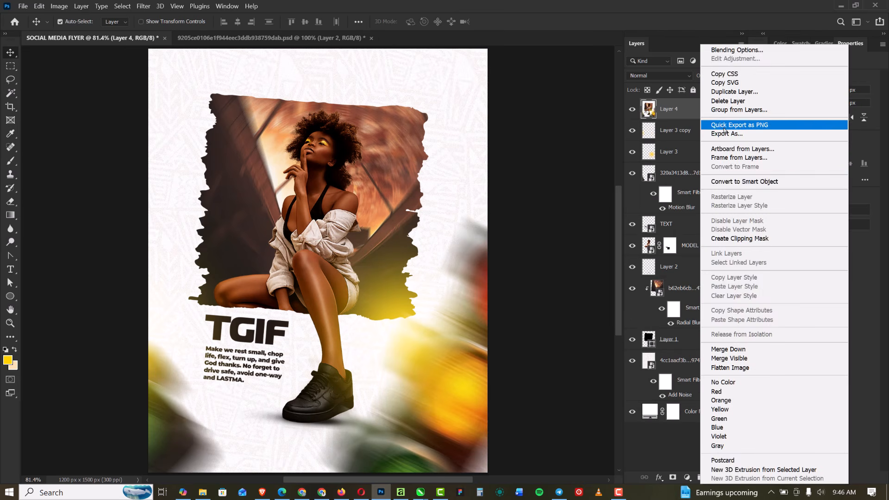
left_click(737, 181)
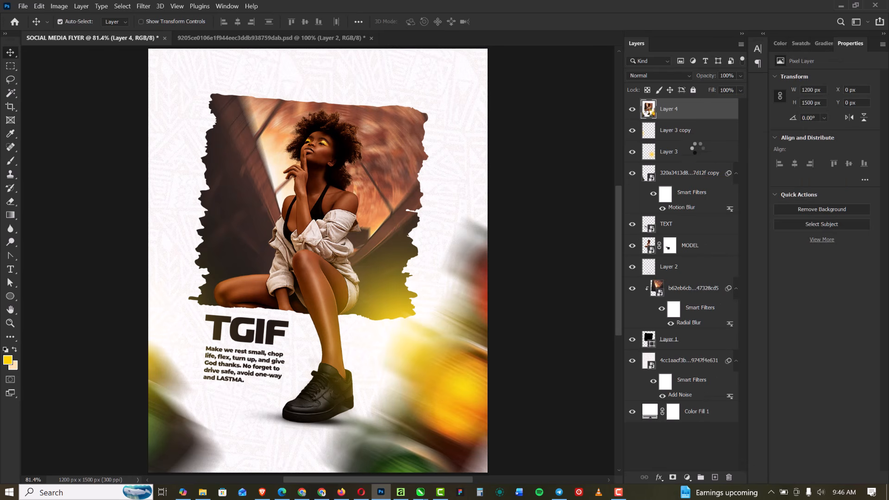
Add a Color Balance adjustment above the merged layer, with midtones at +23 for Cyan-Red and -13 for Magenta-Green
left_click(686, 477)
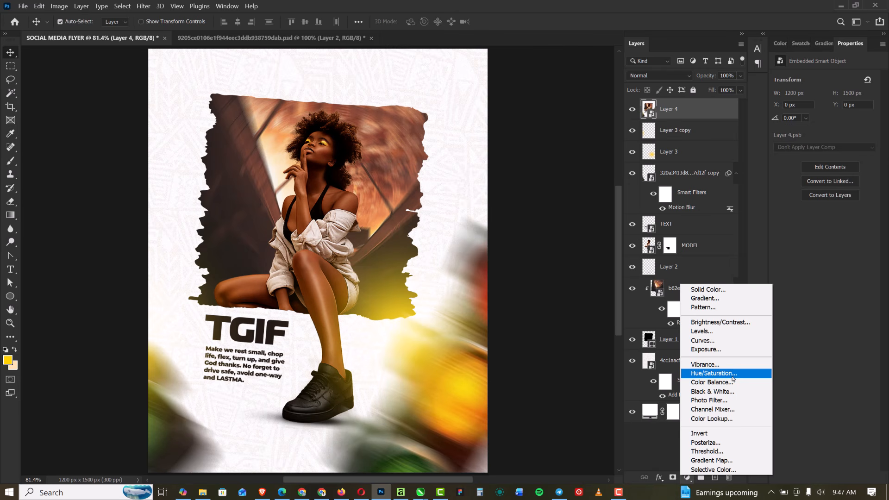
left_click(714, 382)
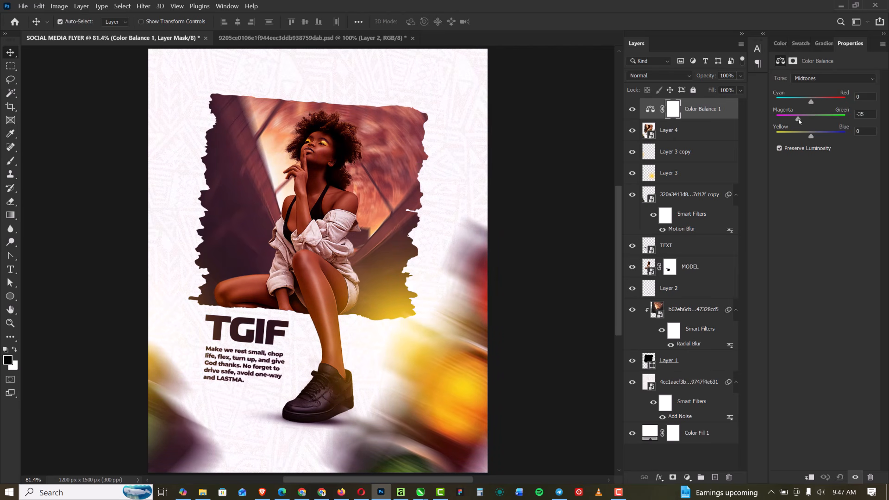
left_click(819, 121)
scroll(285, 178, "down", 4)
scroll(297, 179, "up", 3)
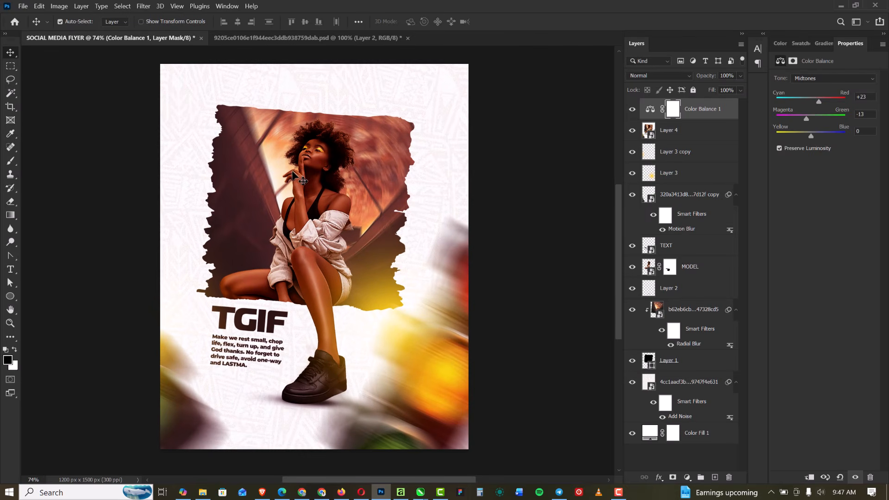
Set the Color Balance highlights to -13 for Yellow-Blue, deselect all layers, and check the flyer's overall color grading
left_click(821, 81)
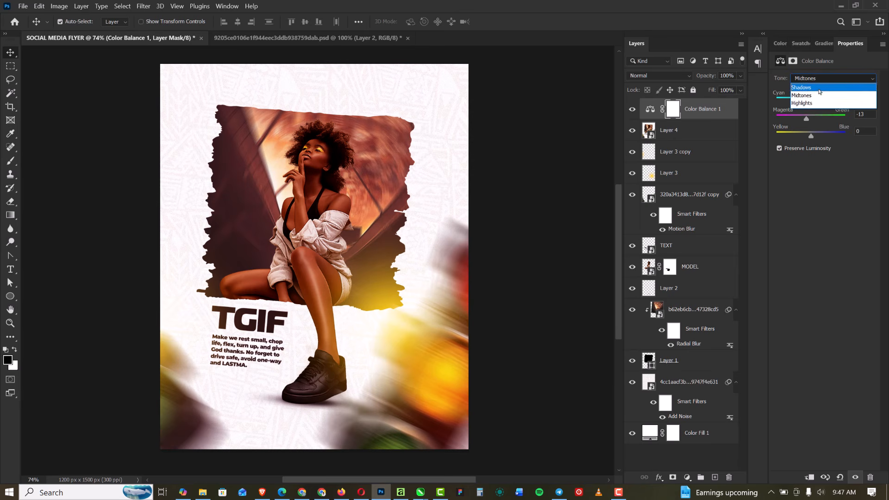
left_click(813, 103)
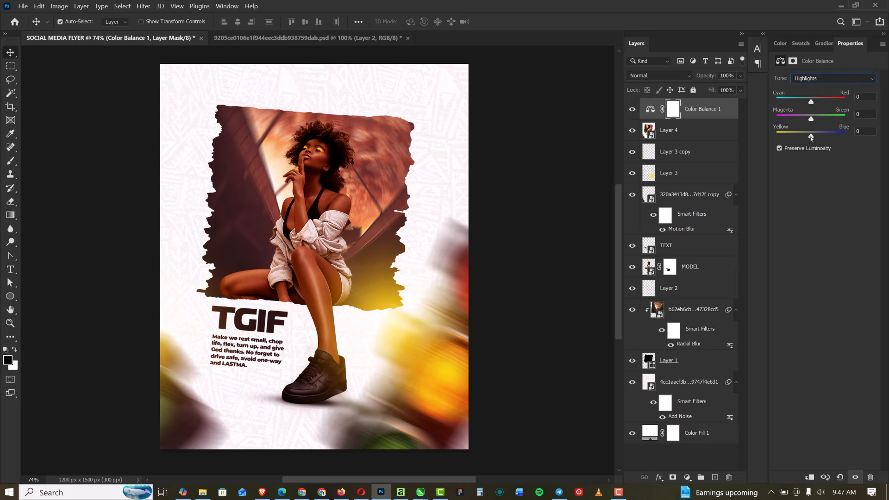
left_click_drag(810, 137, 790, 140)
left_click_drag(796, 140, 805, 141)
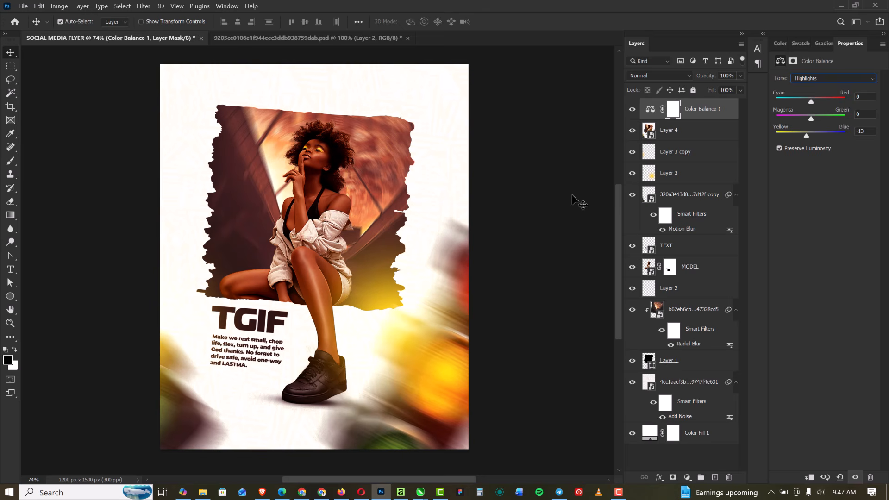
left_click(521, 159)
scroll(465, 163, "down", 2)
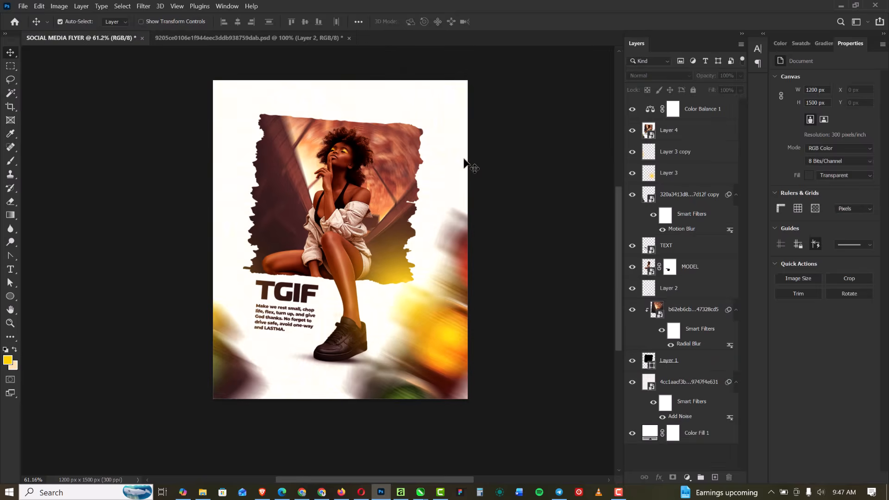
scroll(465, 163, "up", 1)
scroll(466, 165, "down", 1)
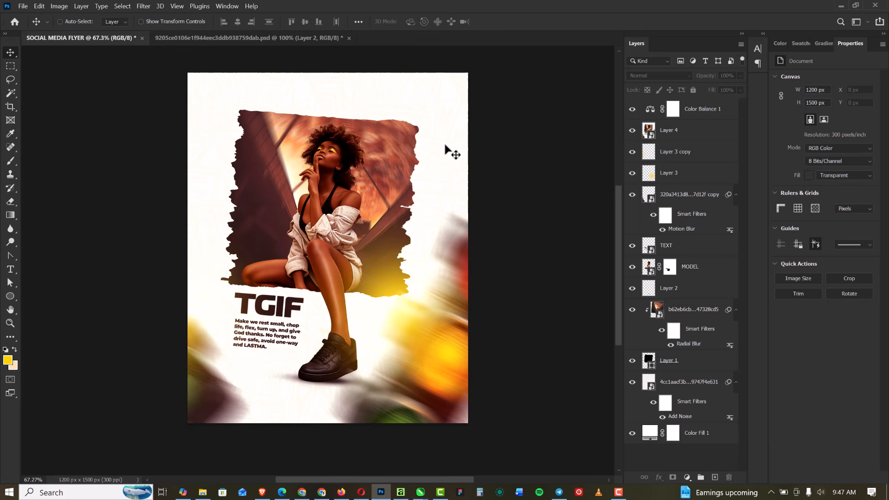
scroll(446, 146, "up", 1)
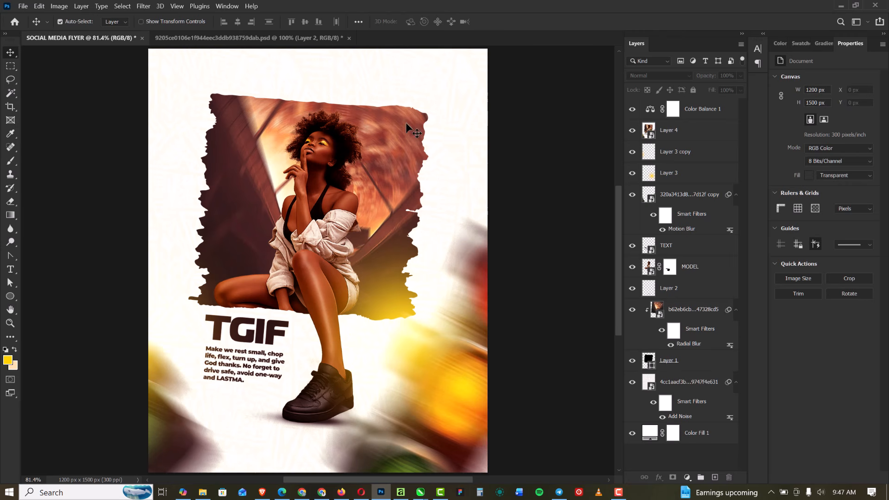
Raise the opacity of the background pattern image layer to 100%
left_click(689, 382)
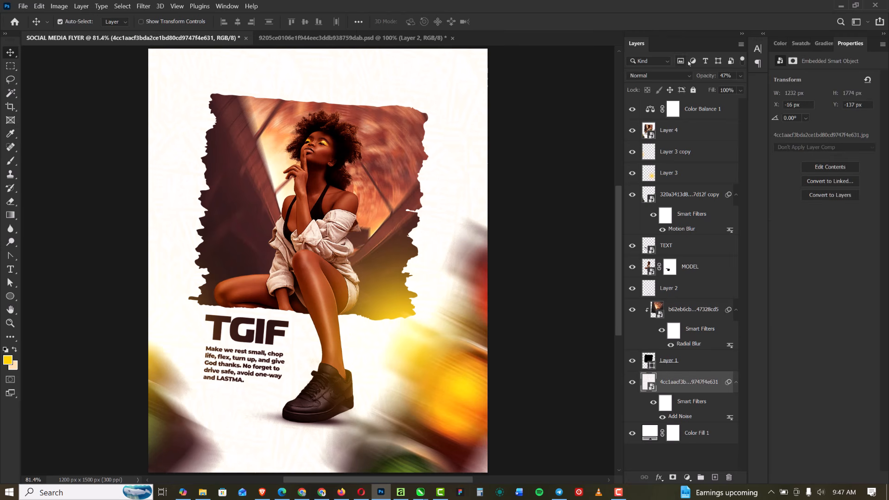
left_click(740, 77)
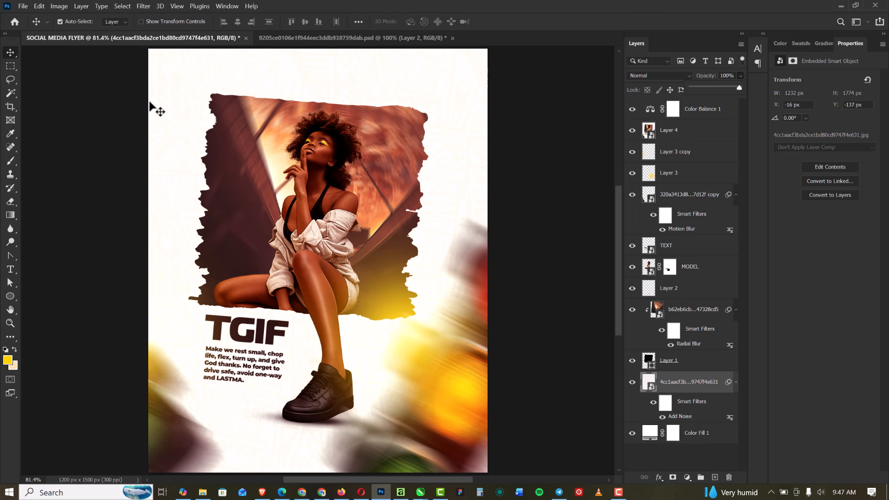
left_click(620, 492)
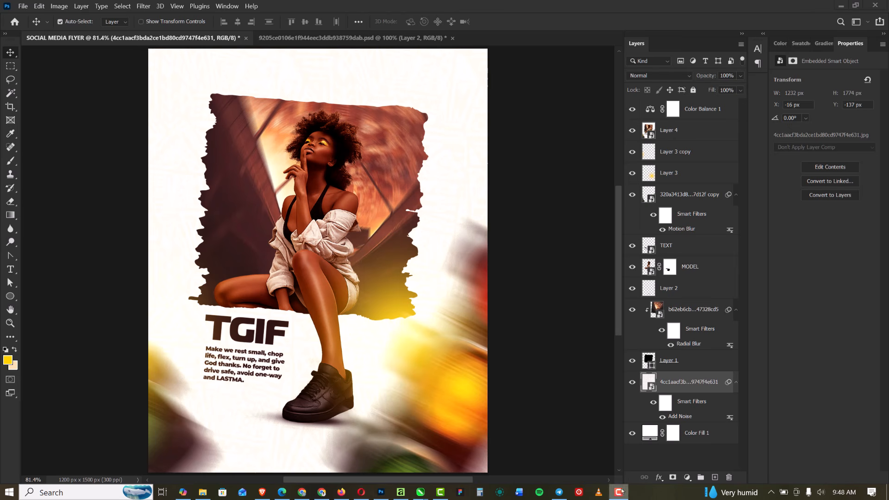